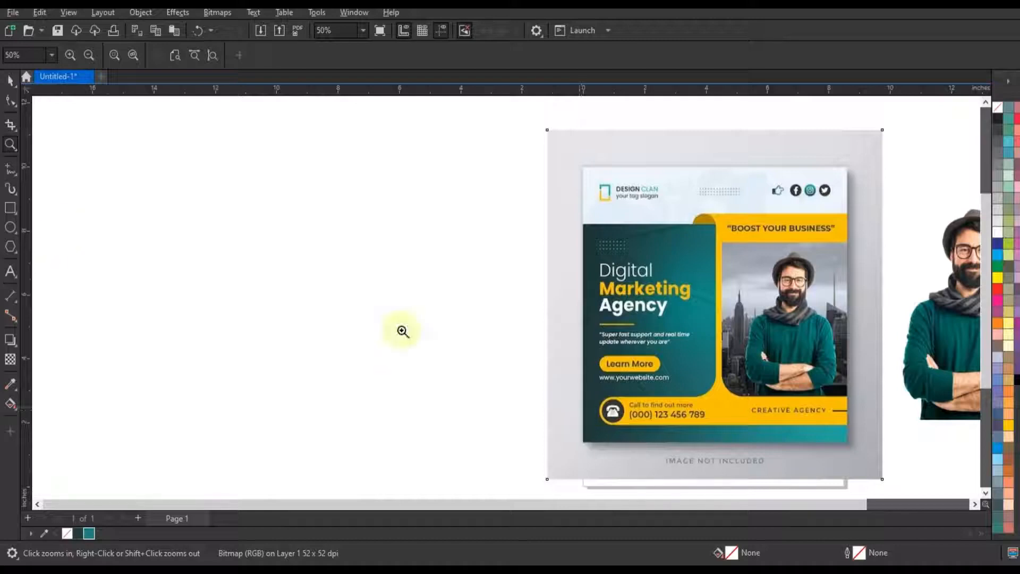
Draw a square about 9.56 inches wide in the empty area beside the reference design
{"action": "left_click", "coordinate": [10, 208]}
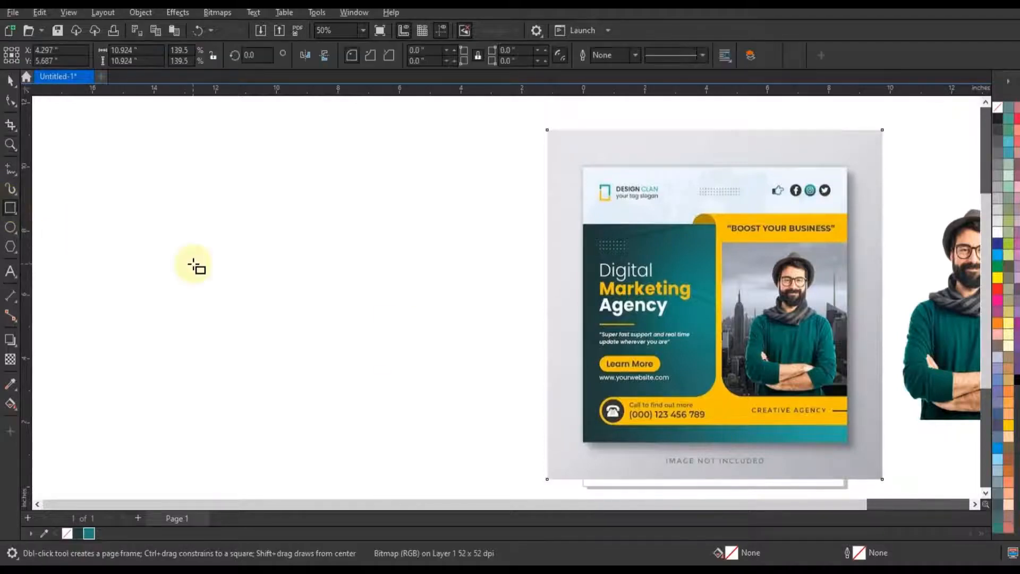
{"action": "left_click", "coordinate": [635, 57]}
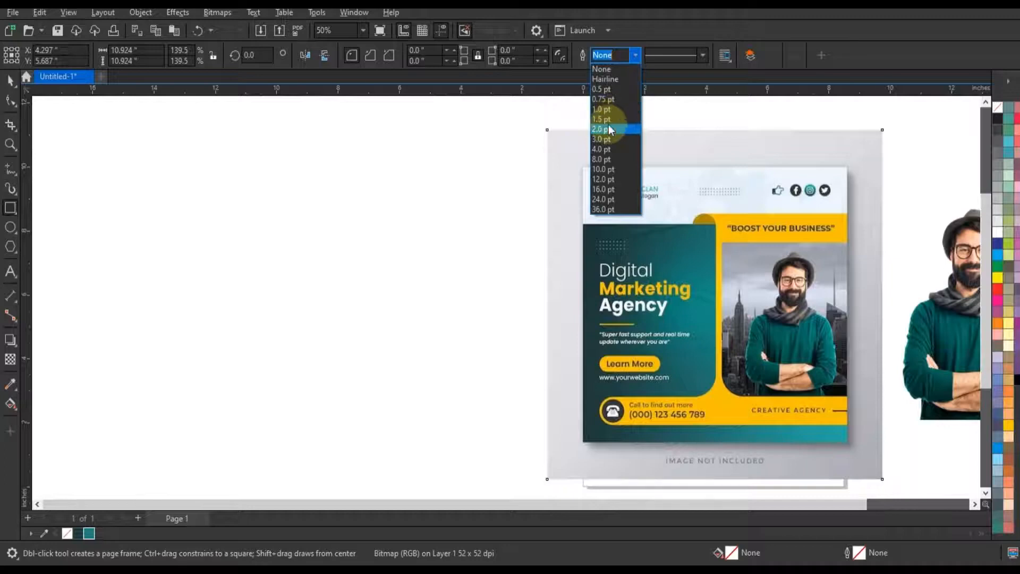
{"action": "left_click", "coordinate": [605, 129]}
{"action": "left_click_drag", "start_coordinate": [163, 143], "coordinate": [242, 224]}
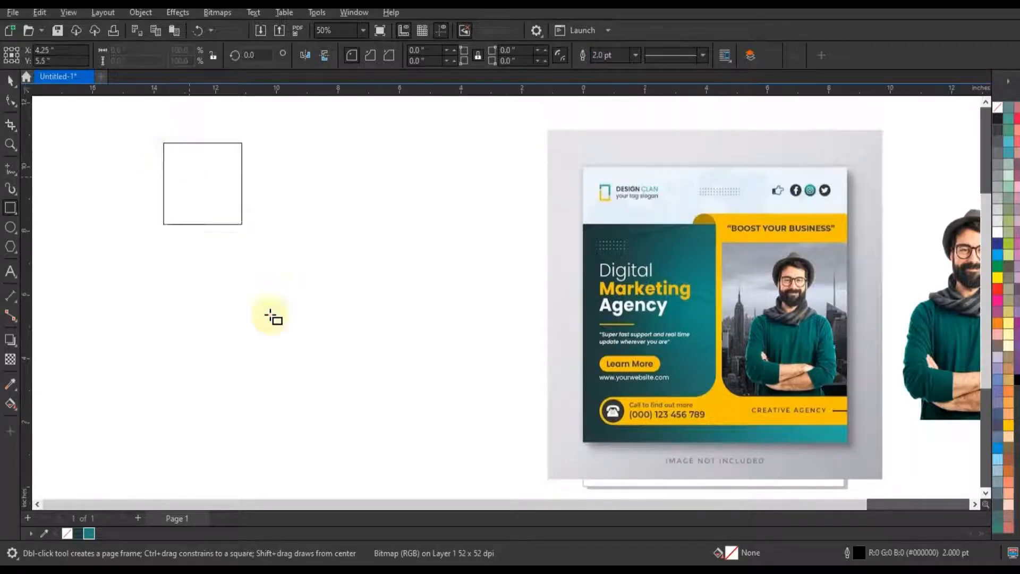
{"action": "mouse_move", "coordinate": [272, 317]}
{"action": "left_mouse_down"}
{"action": "mouse_move", "coordinate": [339, 446]}
{"action": "mouse_move", "coordinate": [350, 425]}
{"action": "left_mouse_up"}
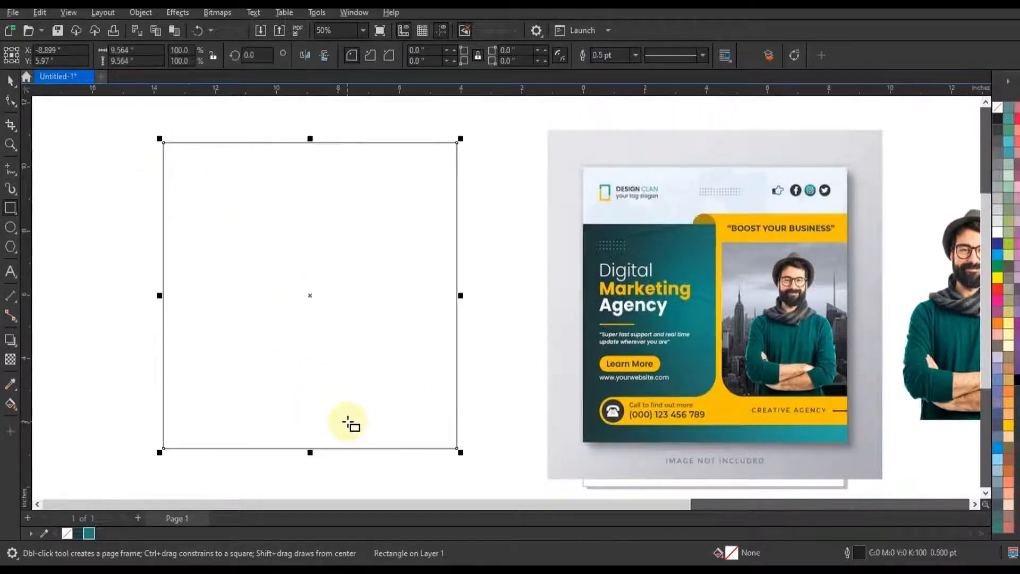
Set the square's outline width to 3.0 pt and enlarge it to about 10.76 inches per side
{"action": "left_click", "coordinate": [636, 56]}
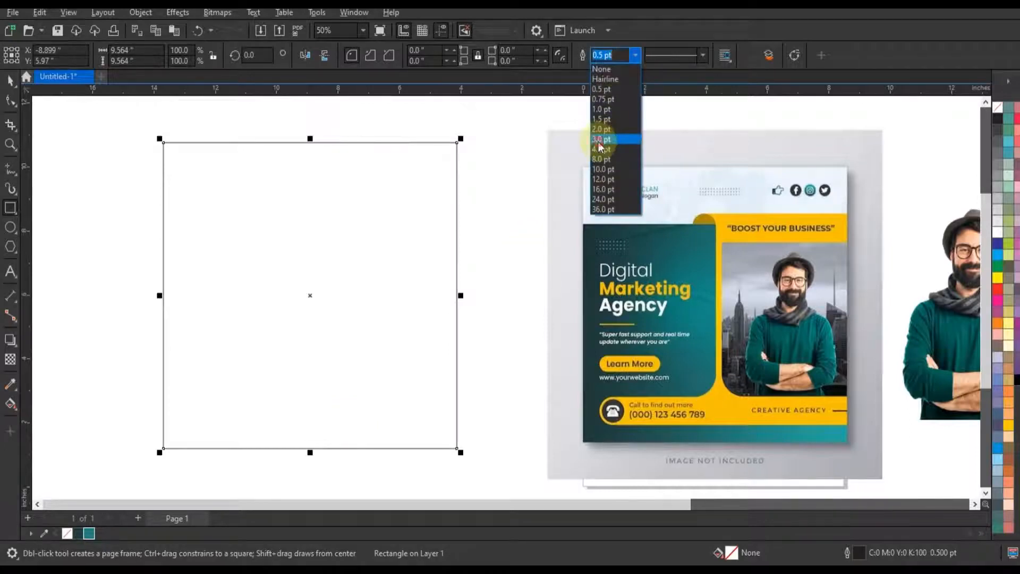
{"action": "left_click", "coordinate": [600, 140]}
{"action": "left_click", "coordinate": [11, 80]}
{"action": "left_click", "coordinate": [461, 454]}
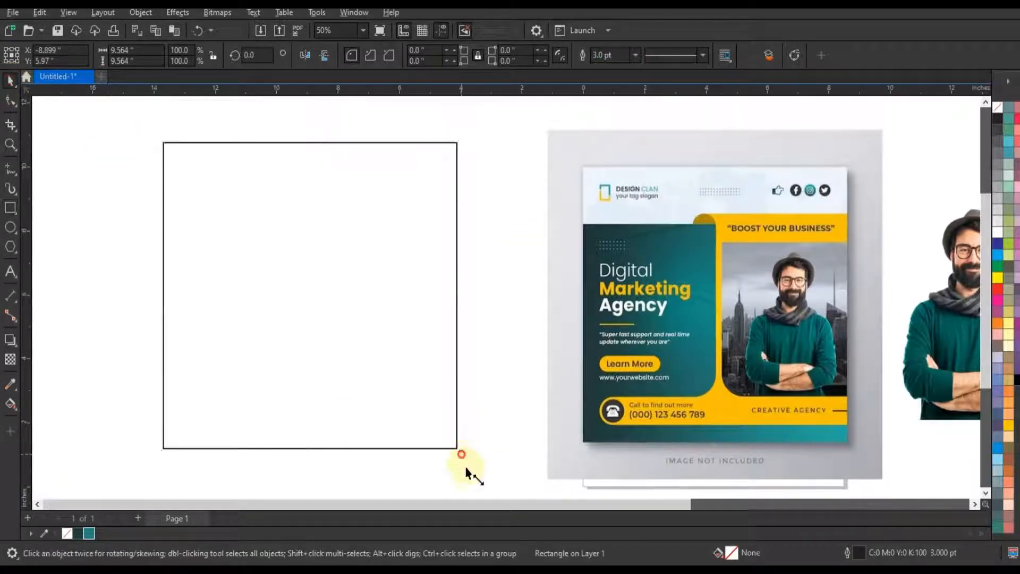
{"action": "left_click_drag", "start_coordinate": [466, 472], "coordinate": [480, 486]}
{"action": "left_click_drag", "start_coordinate": [476, 141], "coordinate": [492, 134]}
{"action": "left_click", "coordinate": [495, 288]}
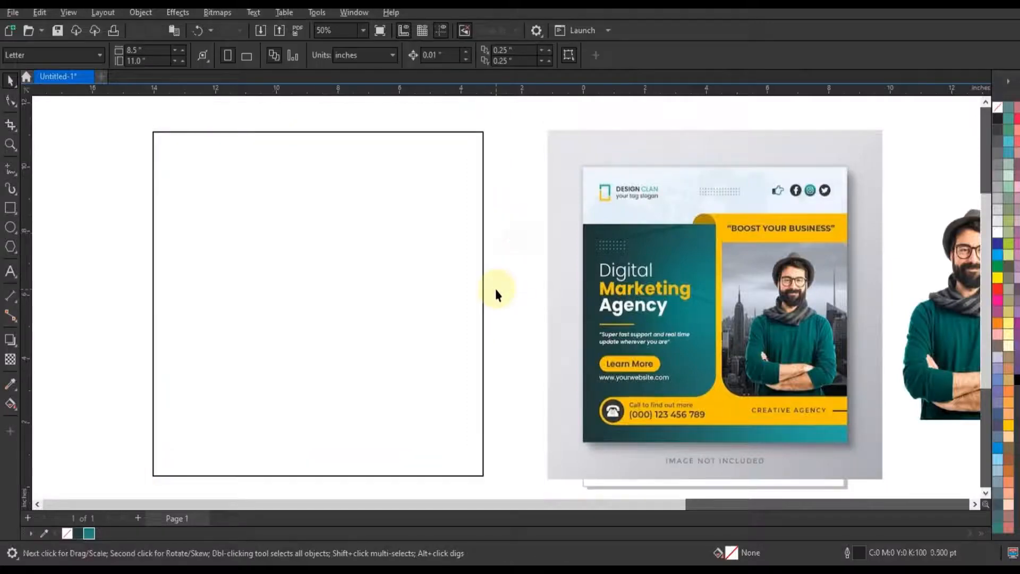
Create a shorter full-width copy of the square with its upper edge lowered to leave a header band
{"action": "left_click", "coordinate": [298, 265]}
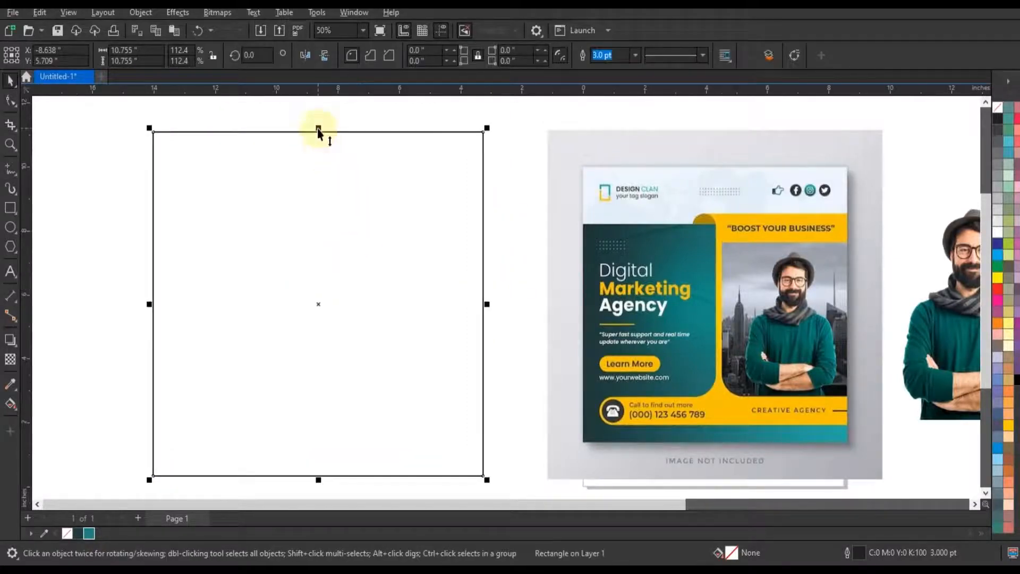
{"action": "left_click_drag", "start_coordinate": [318, 129], "coordinate": [319, 207]}
{"action": "left_click", "coordinate": [521, 275]}
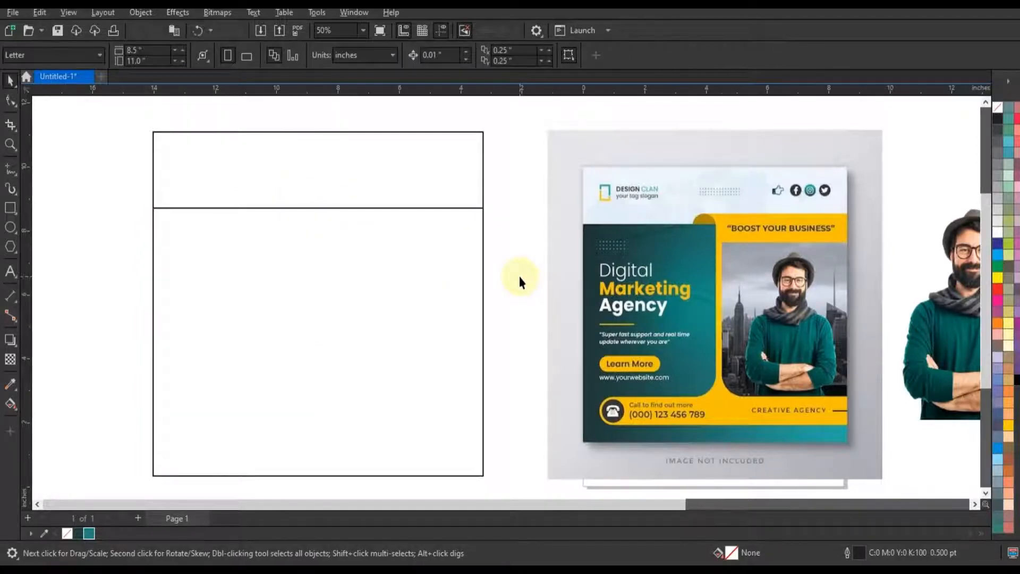
Draw a rectangle about 10.86 by 1.25 inches across the square's lower part and fully round its corners into a pill
{"action": "left_click", "coordinate": [10, 210]}
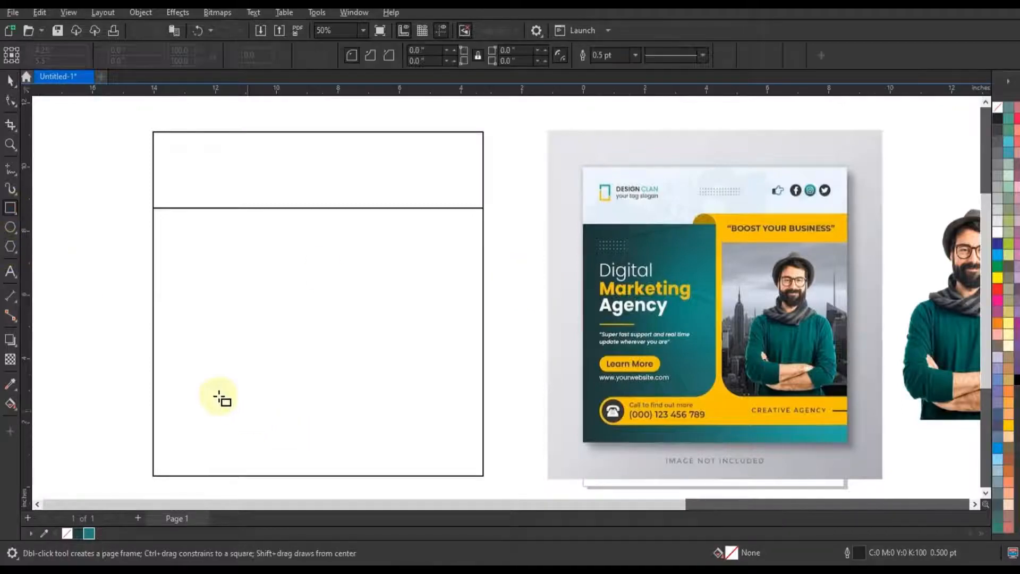
{"action": "left_click_drag", "start_coordinate": [205, 392], "coordinate": [538, 432]}
{"action": "left_click", "coordinate": [10, 101]}
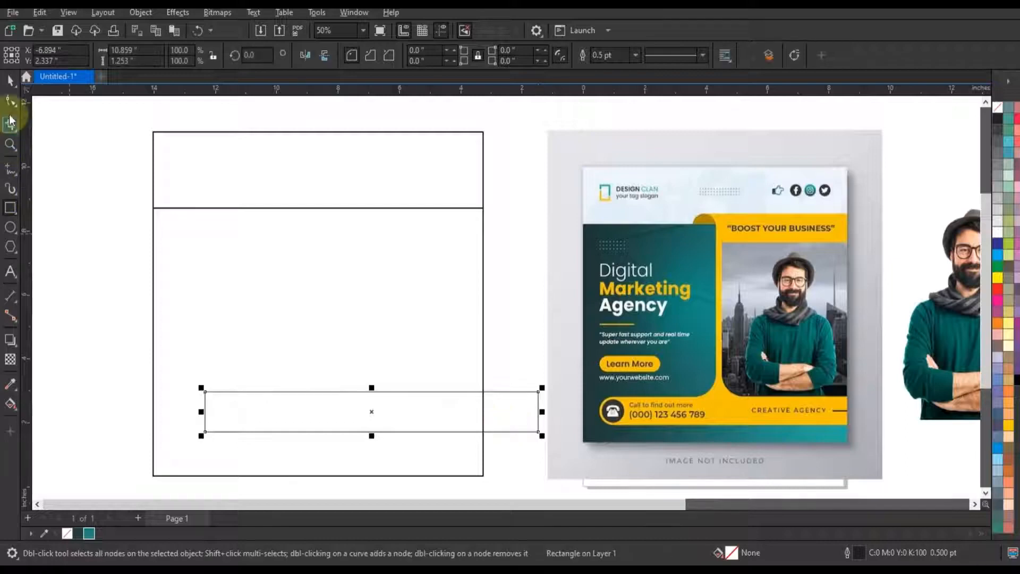
{"action": "left_click_drag", "start_coordinate": [206, 392], "coordinate": [268, 391]}
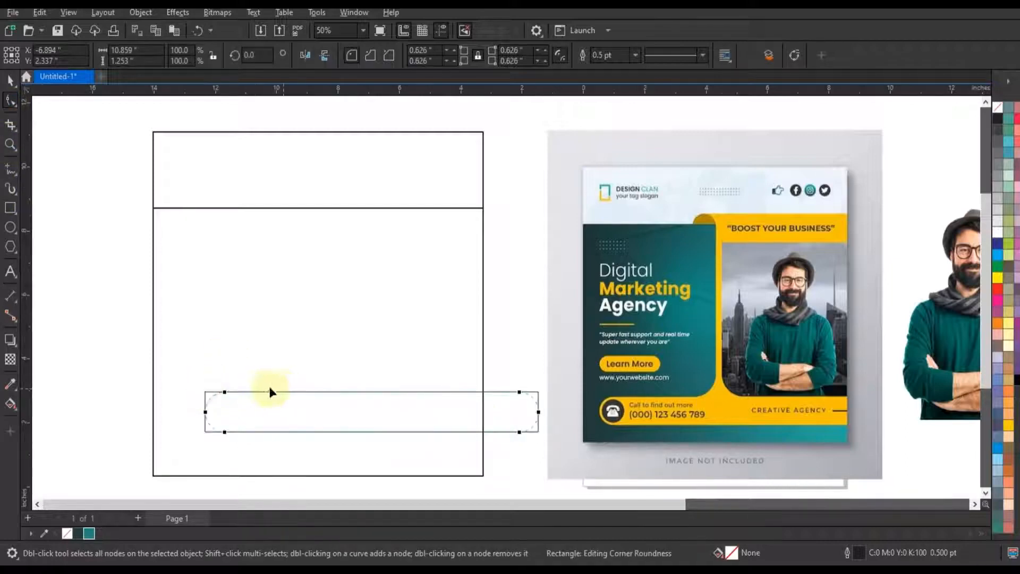
{"action": "key", "text": "space"}
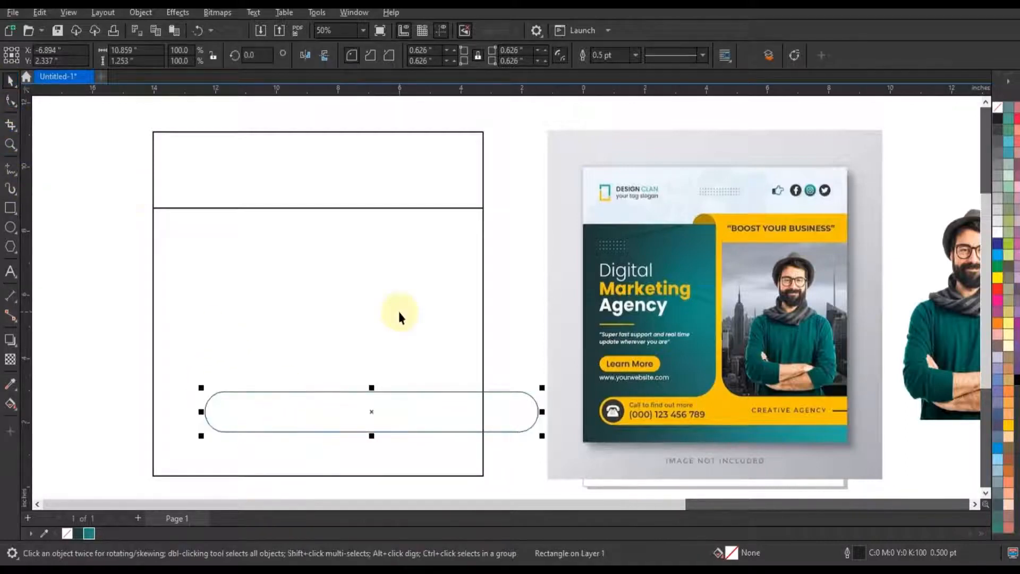
Shift the pill slightly up and toward the reference design, and create a copy rotated 90 degrees crossing it
{"action": "left_click", "coordinate": [375, 406]}
{"action": "left_click_drag", "start_coordinate": [376, 406], "coordinate": [397, 400]}
{"action": "left_click", "coordinate": [392, 401]}
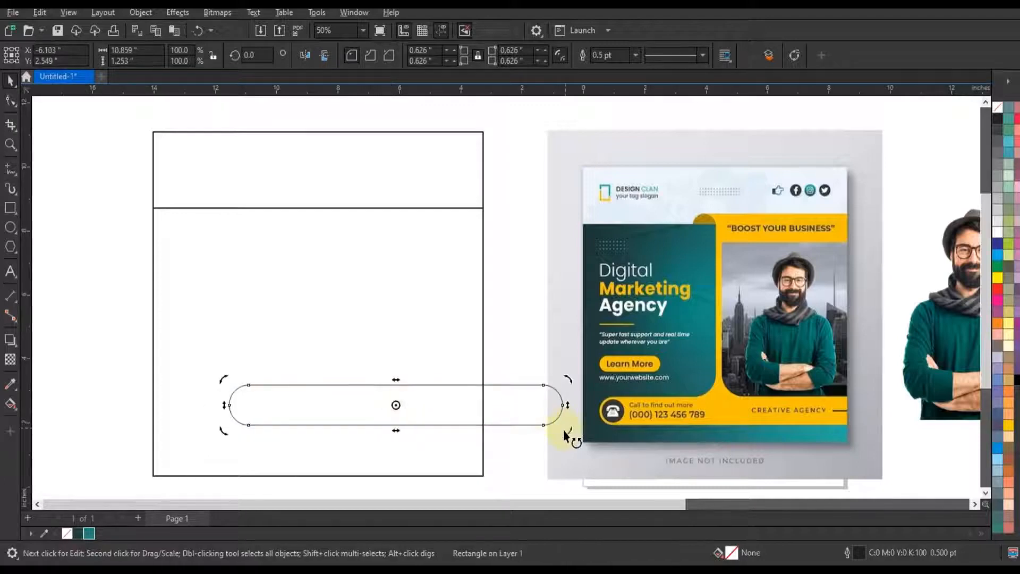
{"action": "left_click_drag", "start_coordinate": [564, 431], "coordinate": [348, 262]}
{"action": "scroll", "coordinate": [309, 259], "scroll_direction": "down", "scroll_amount": 1}
Shorten the vertical pill from its lower end to about 6.3 inches so it rests on the horizontal pill
{"action": "left_click", "coordinate": [10, 100]}
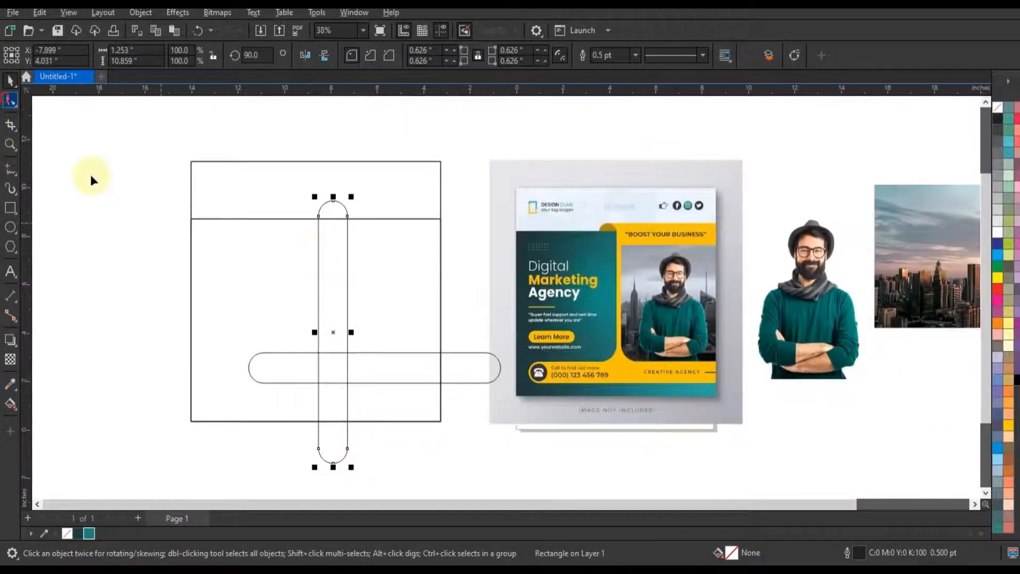
{"action": "left_click_drag", "start_coordinate": [365, 475], "coordinate": [346, 371]}
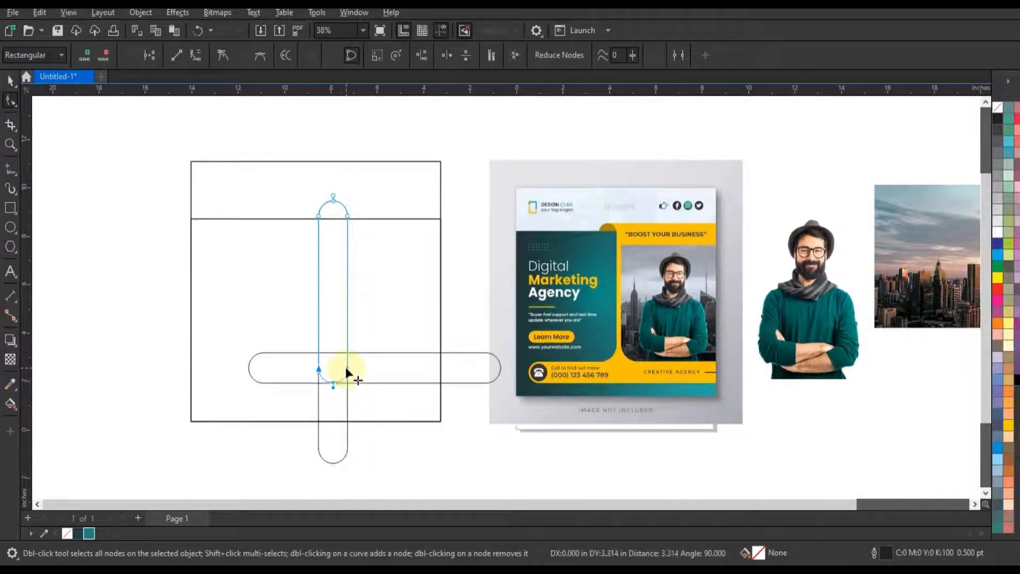
{"action": "left_click_drag", "start_coordinate": [346, 368], "coordinate": [346, 340]}
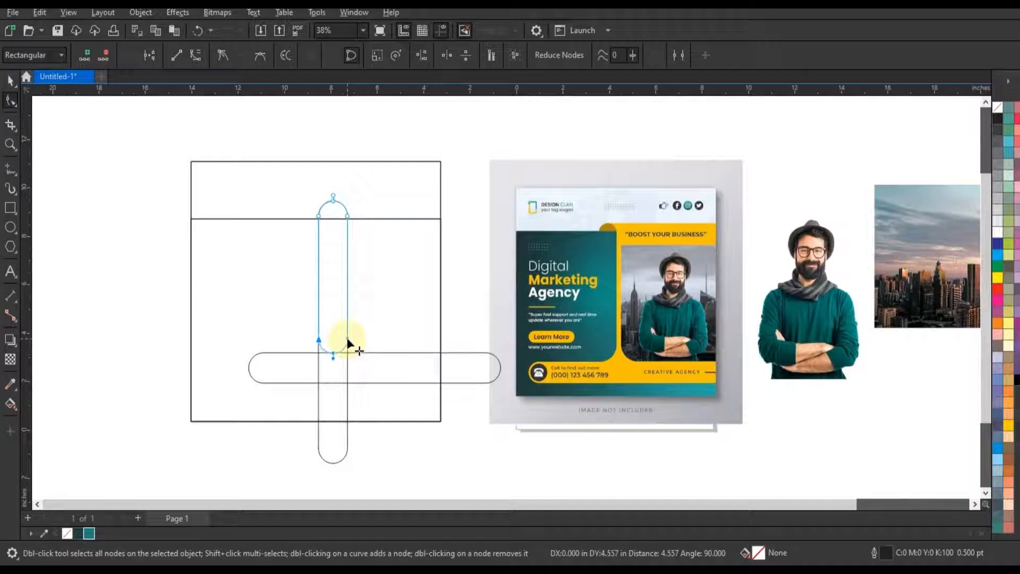
Draw a horizontal line about 12.33 inches long across the square and align it with the vertical pill's top
{"action": "left_click", "coordinate": [10, 144]}
{"action": "left_click_drag", "start_coordinate": [159, 139], "coordinate": [795, 438]}
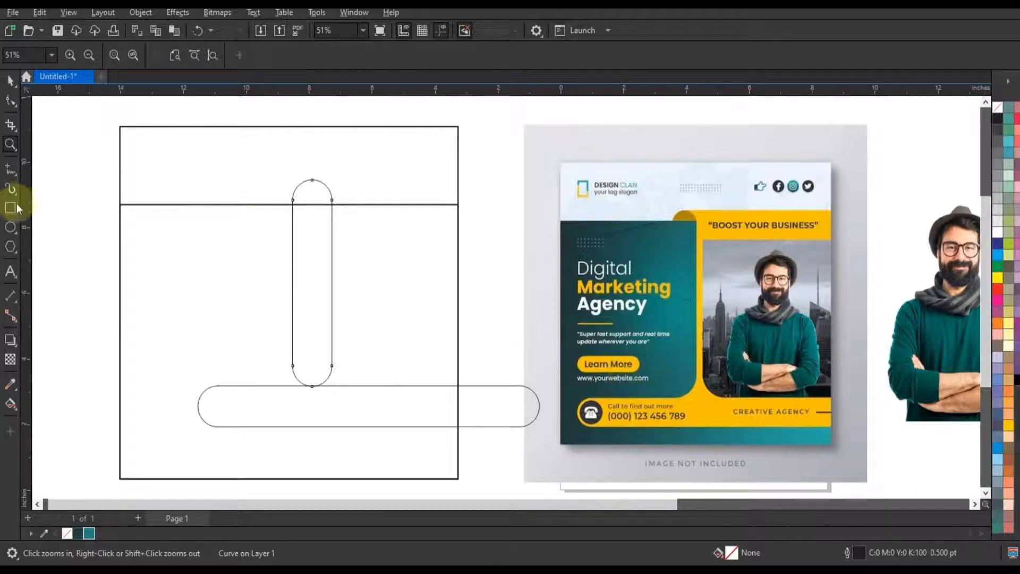
{"action": "left_click", "coordinate": [11, 172]}
{"action": "left_click_drag", "start_coordinate": [87, 242], "coordinate": [477, 264]}
{"action": "key", "text": "space"}
{"action": "left_click", "coordinate": [330, 280], "text": "shift"}
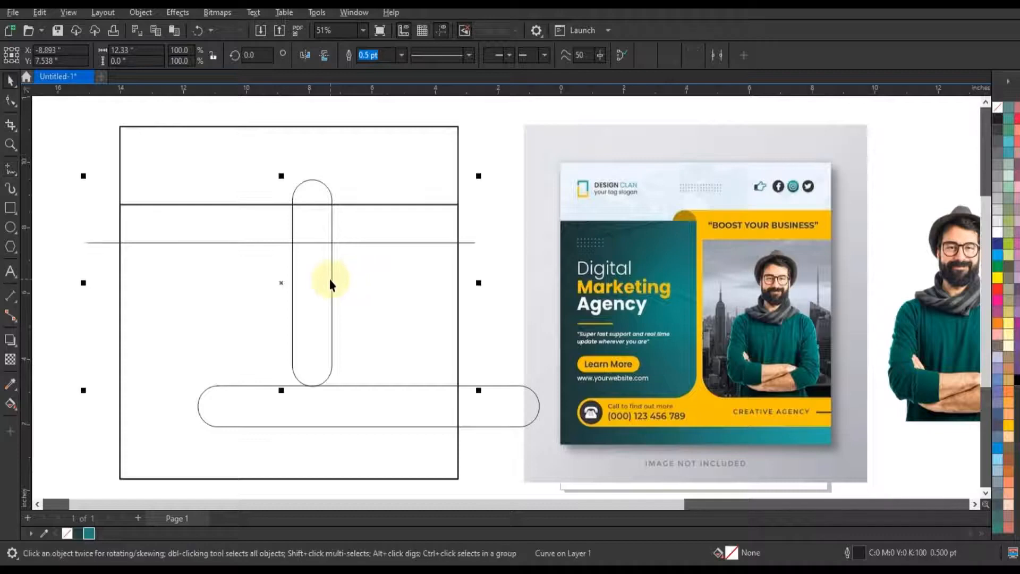
{"action": "key", "text": "t"}
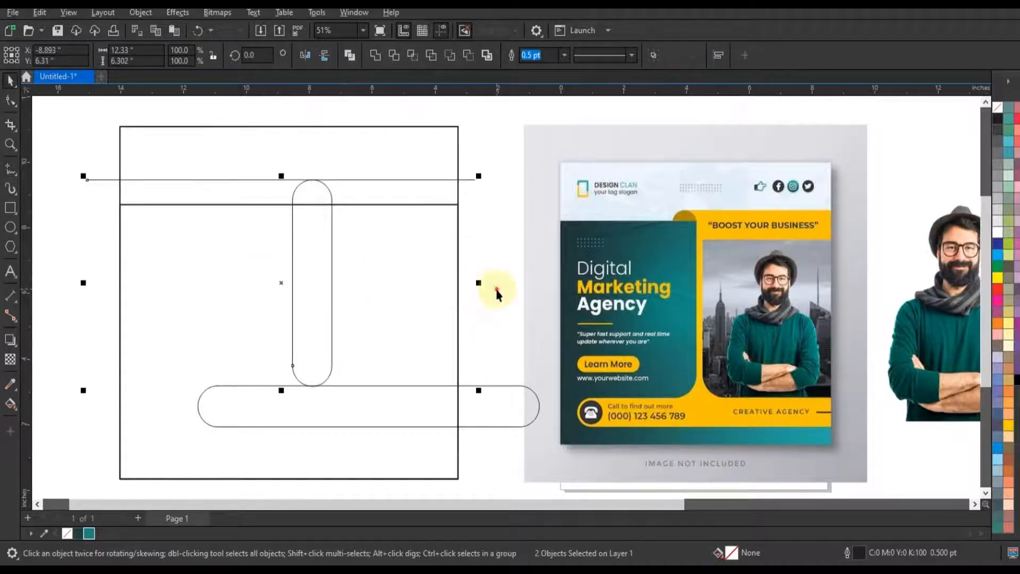
{"action": "left_click", "coordinate": [502, 295]}
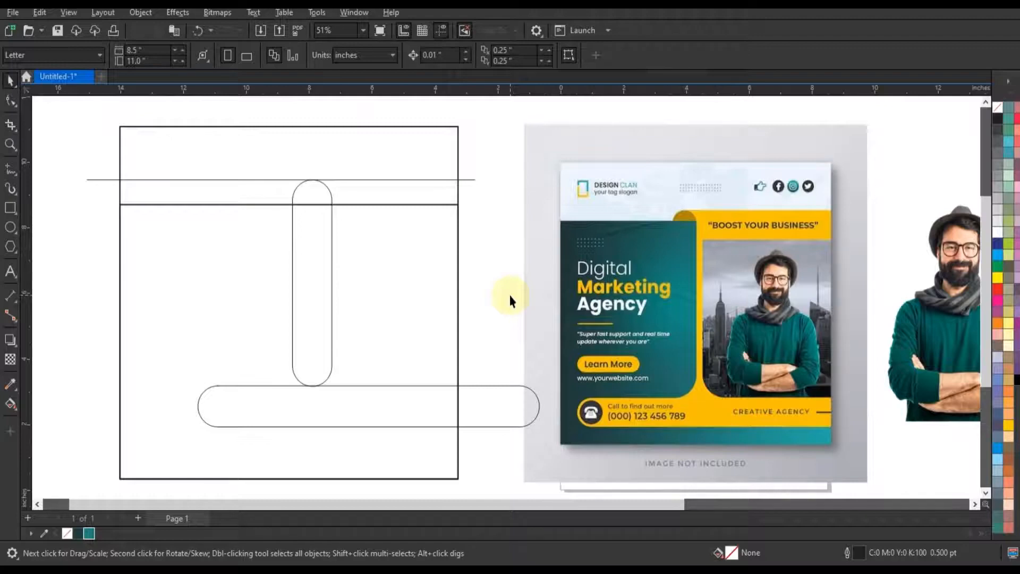
Nudge the vertical pill to the left toward the reference design's column position
{"action": "left_click", "coordinate": [324, 334]}
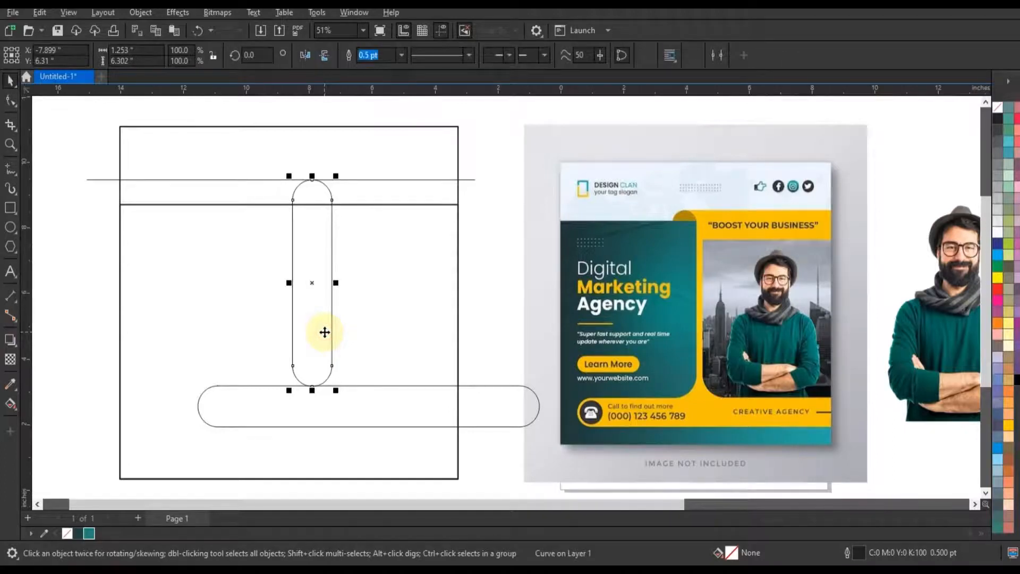
{"action": "key", "text": "Left"}
{"action": "key", "text": "Left"}
{"action": "key", "text": "Left"}
{"action": "key", "text": "Left"}
{"action": "key", "text": "Left"}
{"action": "key", "text": "Left"}
{"action": "key", "text": "Left"}
{"action": "key", "text": "Left"}
{"action": "key", "text": "Left"}
{"action": "key", "text": "Left"}
{"action": "key", "text": "Left"}
{"action": "key", "text": "Left"}
{"action": "key", "text": "Left"}
{"action": "key", "text": "Left"}
{"action": "key", "text": "Left"}
{"action": "key", "text": "Left"}
{"action": "key", "text": "Left"}
{"action": "key", "text": "Left"}
{"action": "key", "text": "Left"}
{"action": "key", "text": "Left"}
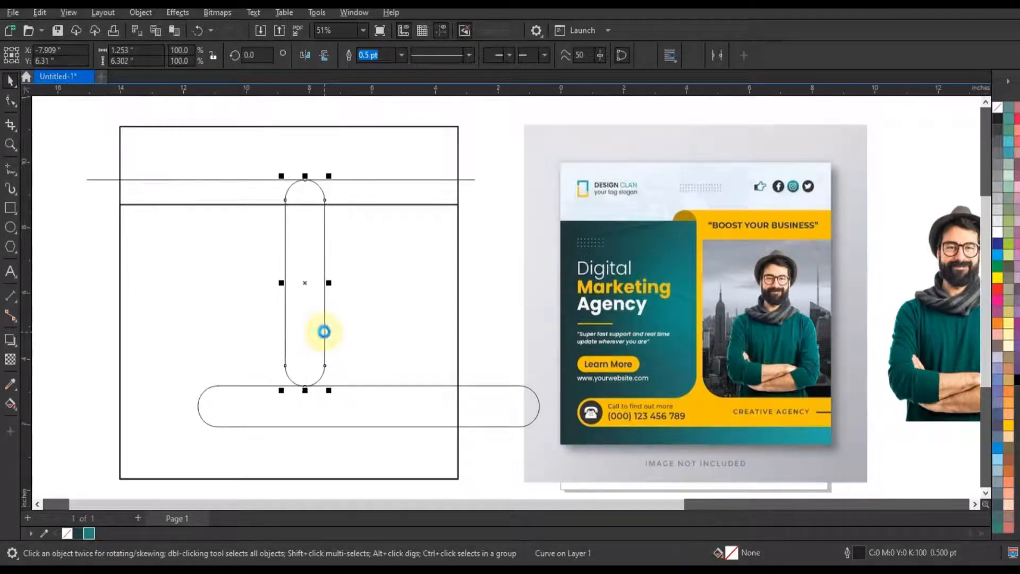
{"action": "key", "text": "Left"}
{"action": "key", "text": "Left"}
{"action": "key", "text": "Left"}
{"action": "key", "text": "Left"}
{"action": "key", "text": "Left"}
{"action": "key", "text": "Left"}
{"action": "key", "text": "Left"}
{"action": "key", "text": "Left"}
{"action": "key", "text": "Left"}
{"action": "key", "text": "Left"}
{"action": "key", "text": "Left"}
{"action": "key", "text": "Left"}
{"action": "key", "text": "Left"}
{"action": "key", "text": "Left"}
{"action": "key", "text": "Left"}
{"action": "key", "text": "Left"}
{"action": "key", "text": "Left"}
{"action": "key", "text": "Left"}
{"action": "key", "text": "Left"}
{"action": "key", "text": "Left"}
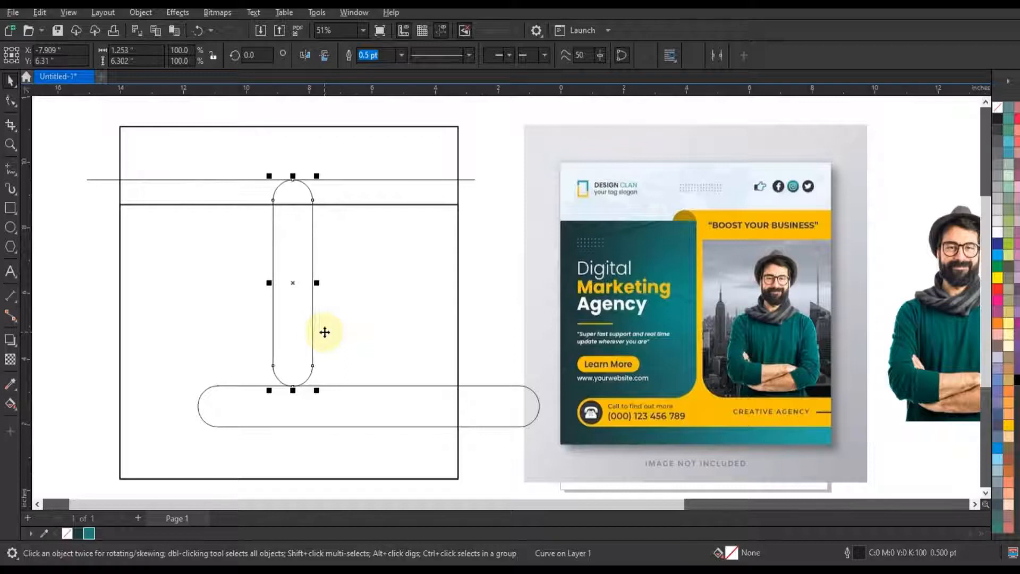
{"action": "key", "text": "Left"}
{"action": "key", "text": "Left"}
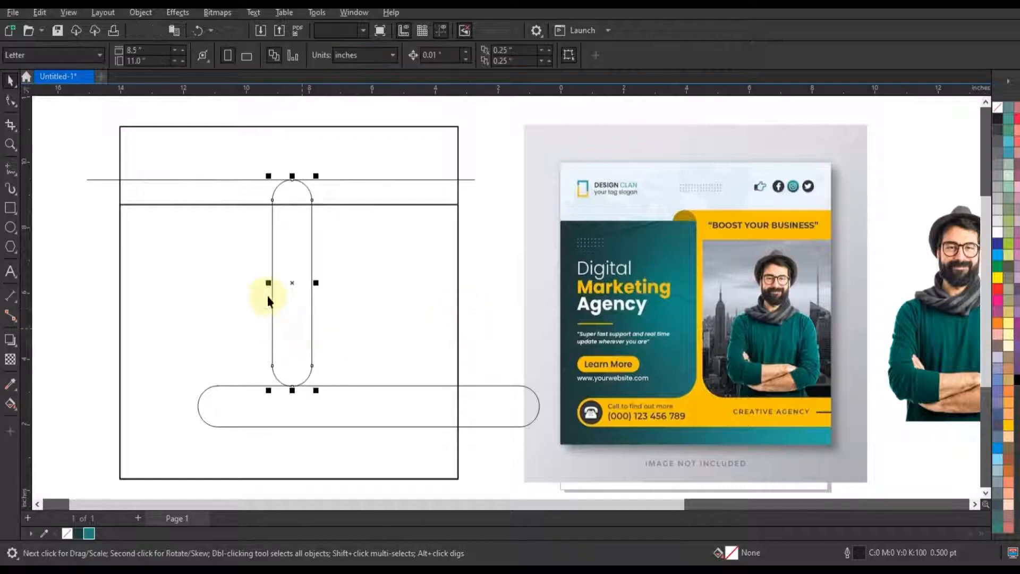
Create a mirrored copy of the vertical pill on its right side and nudge it to leave a narrow gap
{"action": "left_click_drag", "start_coordinate": [268, 284], "coordinate": [337, 291]}
{"action": "key", "text": "Right"}
{"action": "key", "text": "Right"}
{"action": "key", "text": "Right"}
{"action": "key", "text": "Right"}
{"action": "key", "text": "Right"}
{"action": "key", "text": "Right"}
{"action": "key", "text": "Right"}
{"action": "key", "text": "Right"}
{"action": "key", "text": "Right"}
{"action": "key", "text": "Right"}
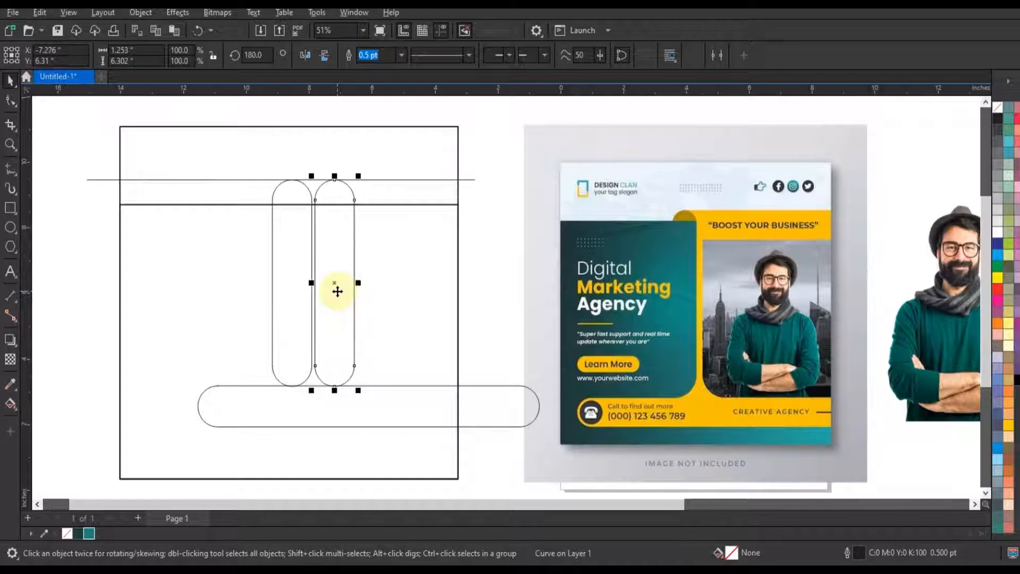
{"action": "key", "text": "Right"}
{"action": "key", "text": "Right"}
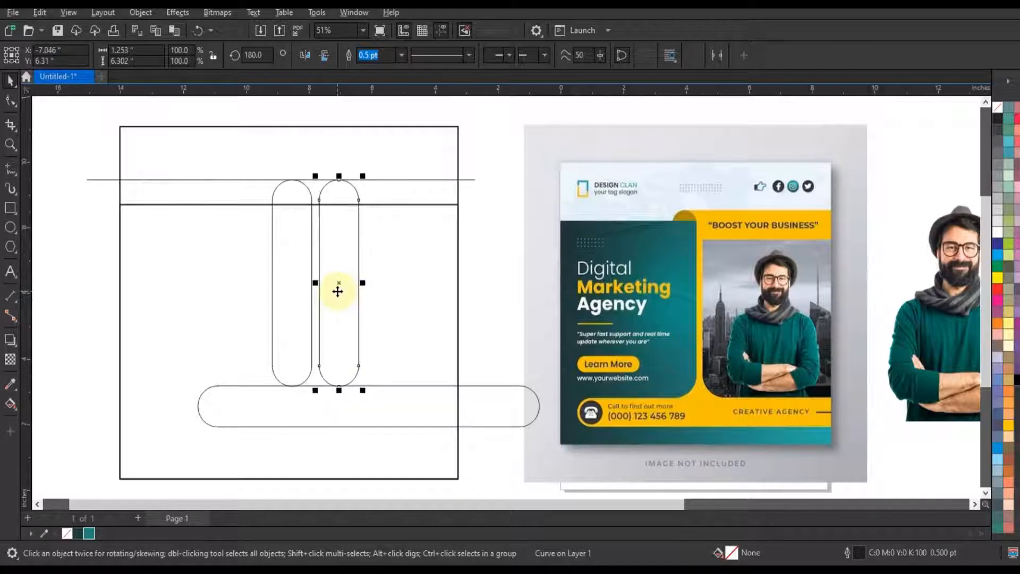
{"action": "left_click", "coordinate": [455, 269]}
Duplicate the horizontal line just below the header band's lower edge
{"action": "left_click", "coordinate": [524, 291]}
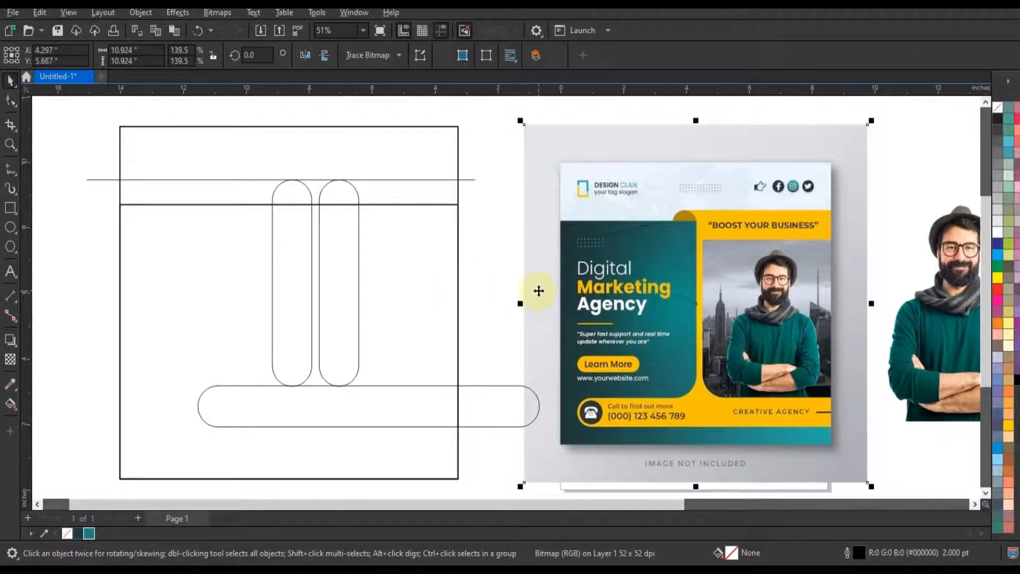
{"action": "left_click", "coordinate": [539, 290]}
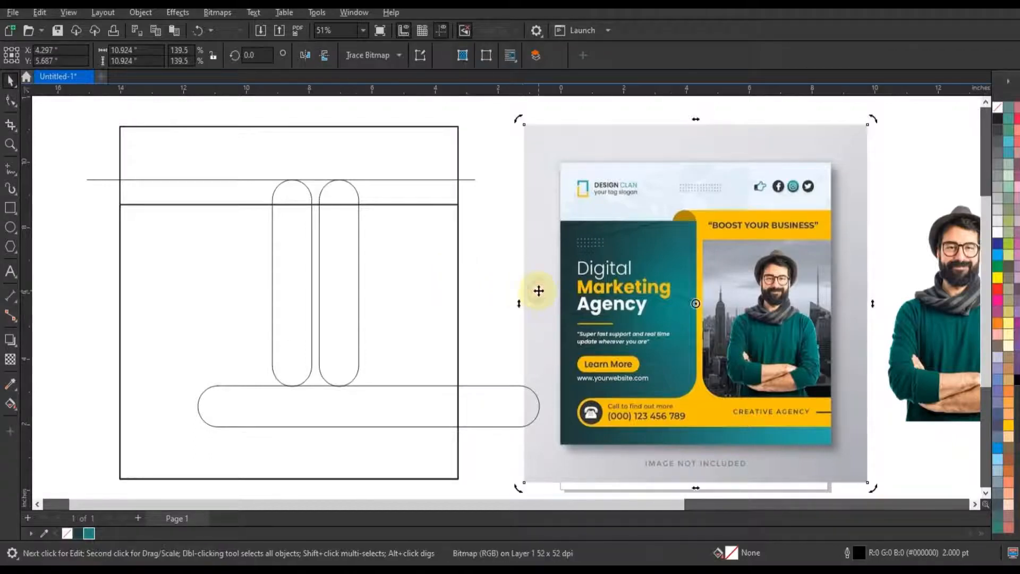
{"action": "left_click", "coordinate": [470, 208]}
{"action": "left_click_drag", "start_coordinate": [470, 180], "coordinate": [473, 221]}
{"action": "left_click", "coordinate": [474, 289]}
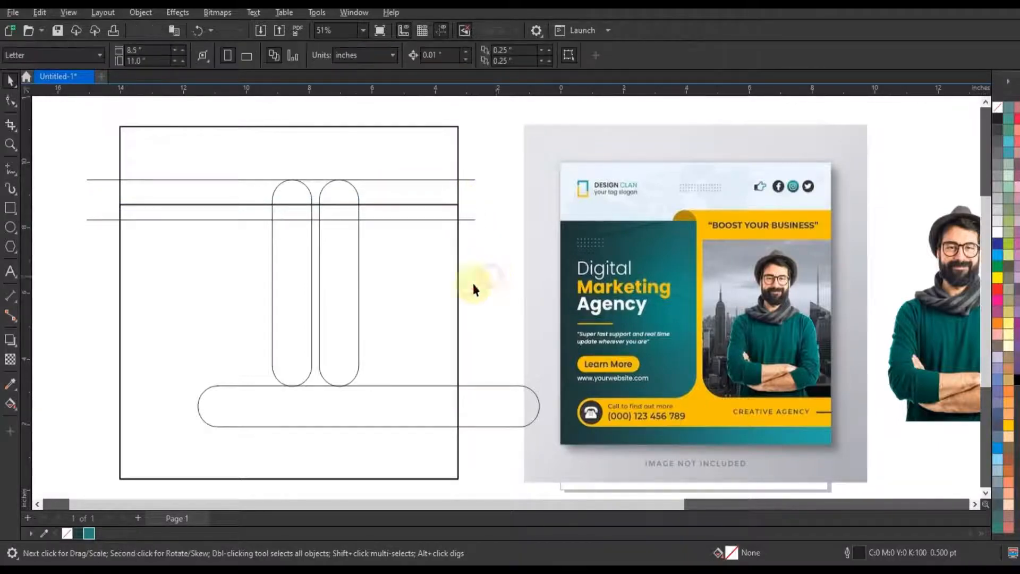
Smart-fill the right vertical pill below the lower line and the adjoining area to the square's right edge in blue
{"action": "left_click", "coordinate": [10, 409]}
{"action": "left_click", "coordinate": [42, 417]}
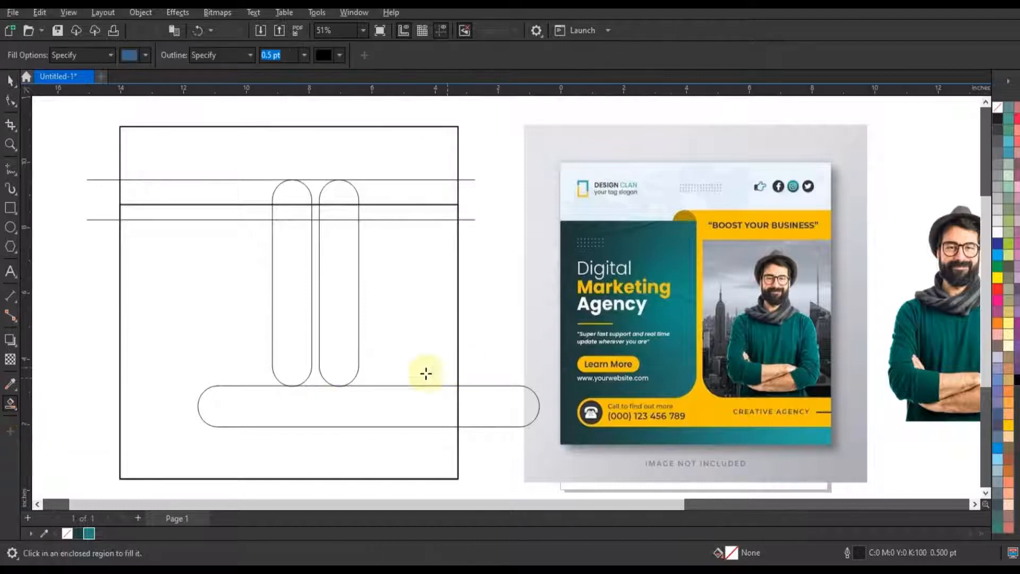
{"action": "left_click", "coordinate": [357, 362]}
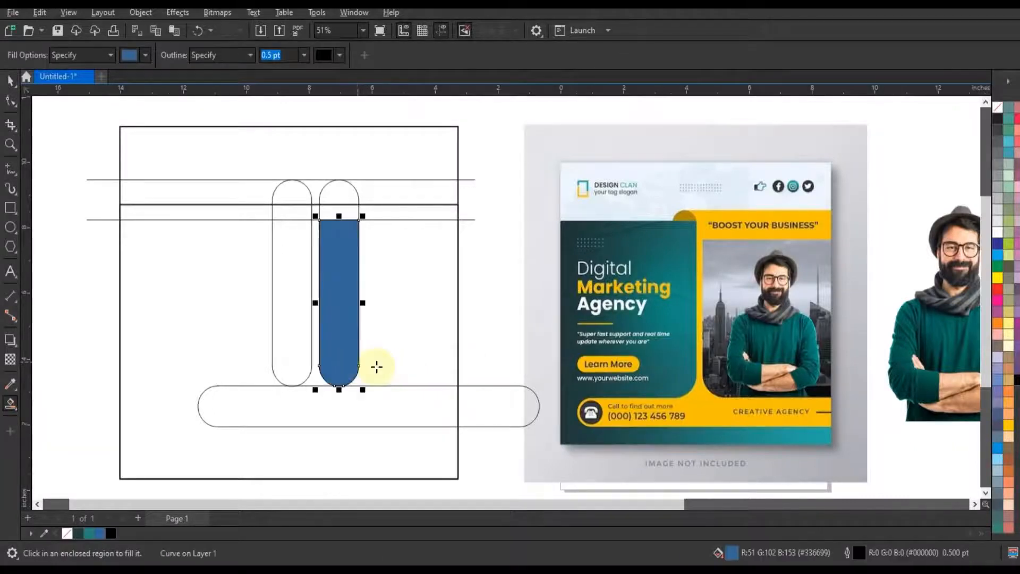
{"action": "left_click", "coordinate": [376, 367]}
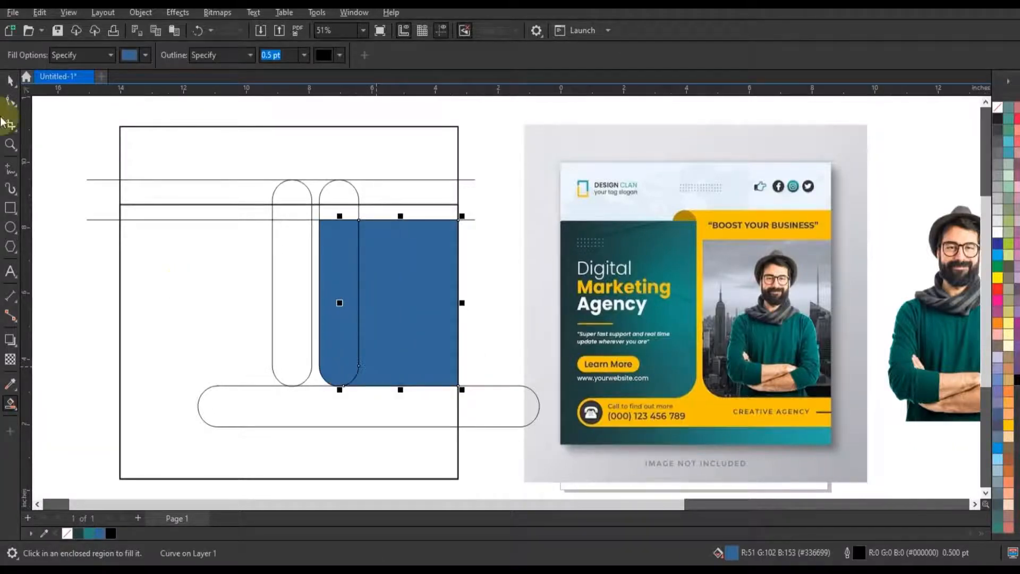
Weld the two blue filled areas into a single photo-frame shape
{"action": "left_click", "coordinate": [10, 80]}
{"action": "left_click", "coordinate": [334, 319], "text": "shift"}
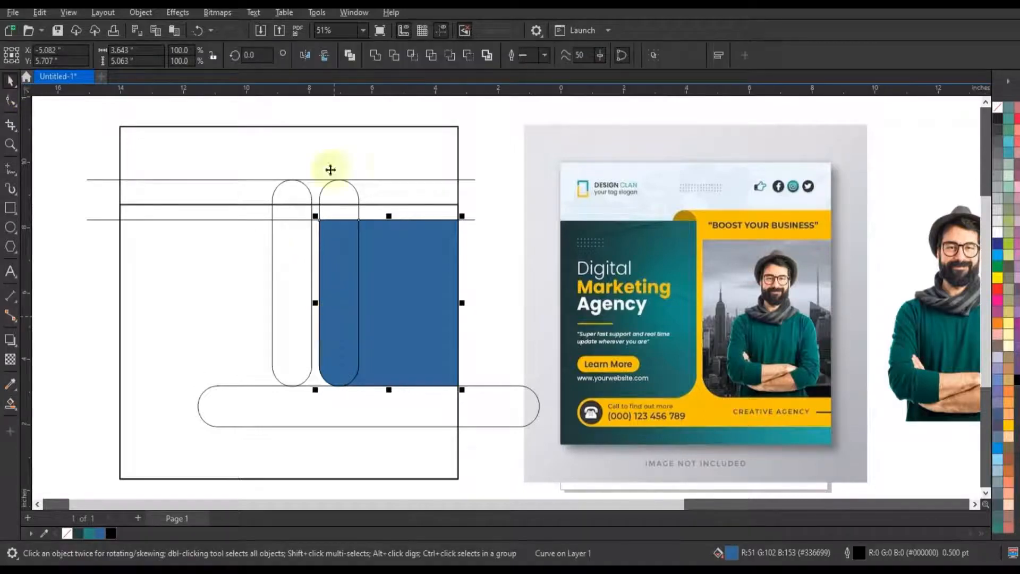
{"action": "left_click", "coordinate": [375, 54]}
{"action": "left_click", "coordinate": [494, 245]}
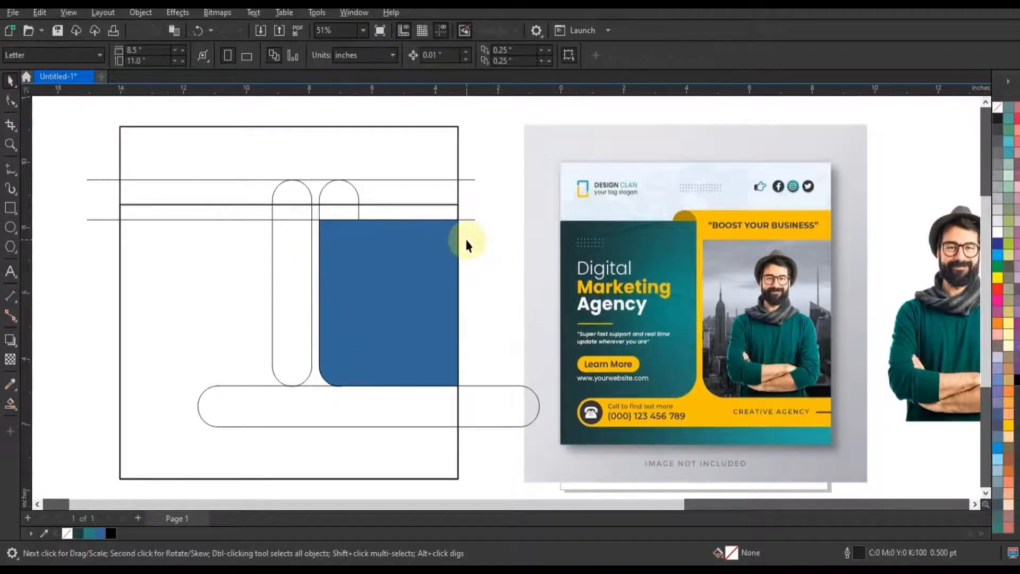
Smart-fill the horizontal pill inside the square, the narrow gap between the vertical pills, and the header band pieces up to the square's edge
{"action": "left_click", "coordinate": [10, 385]}
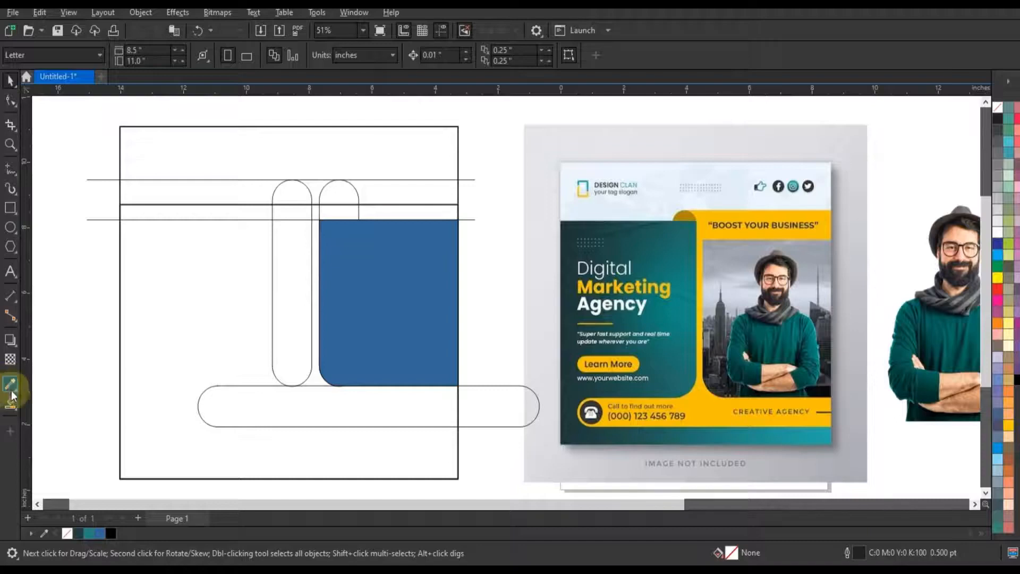
{"action": "left_click", "coordinate": [10, 403]}
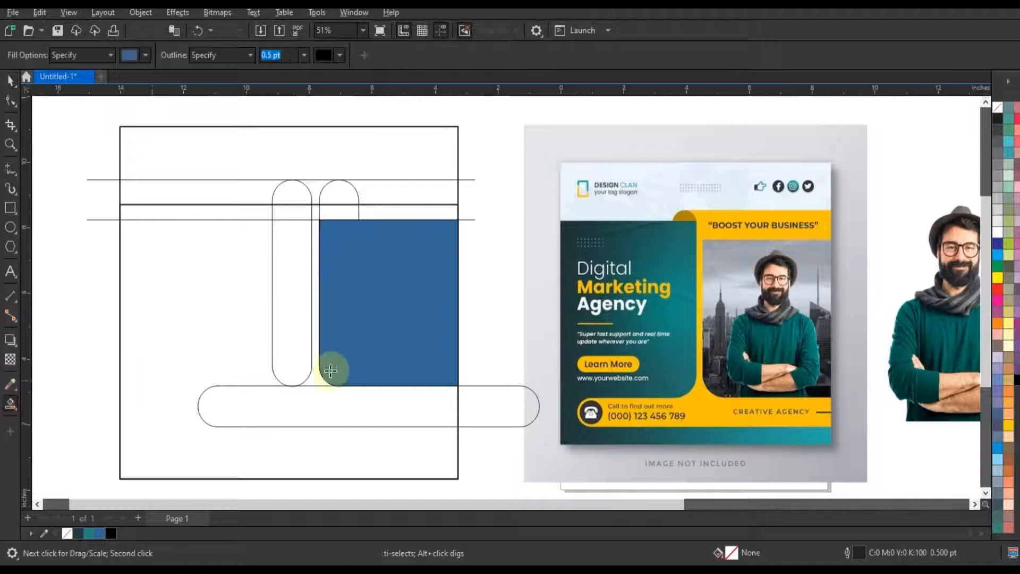
{"action": "left_click", "coordinate": [368, 410]}
{"action": "left_click", "coordinate": [315, 382]}
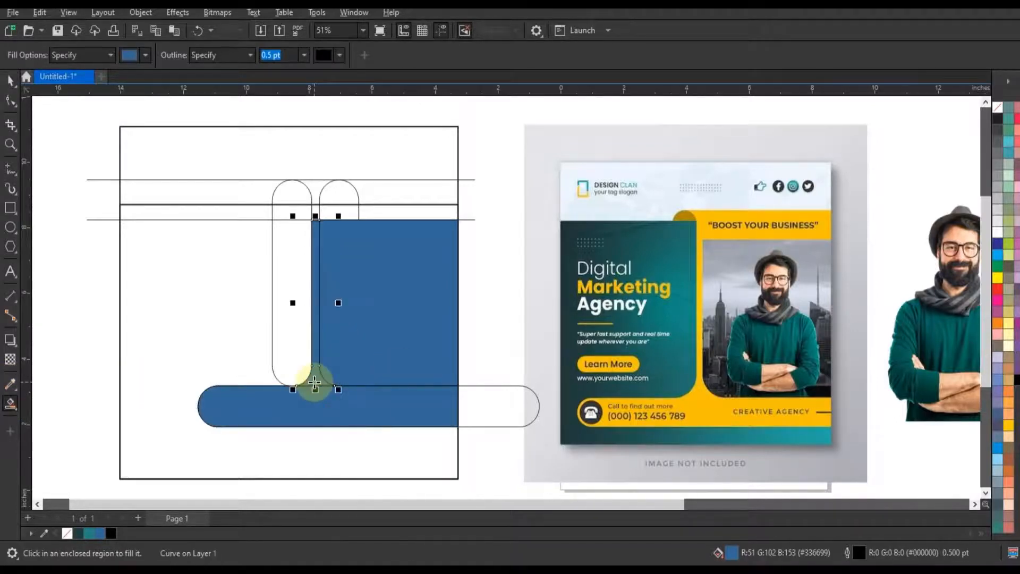
{"action": "left_click", "coordinate": [315, 213]}
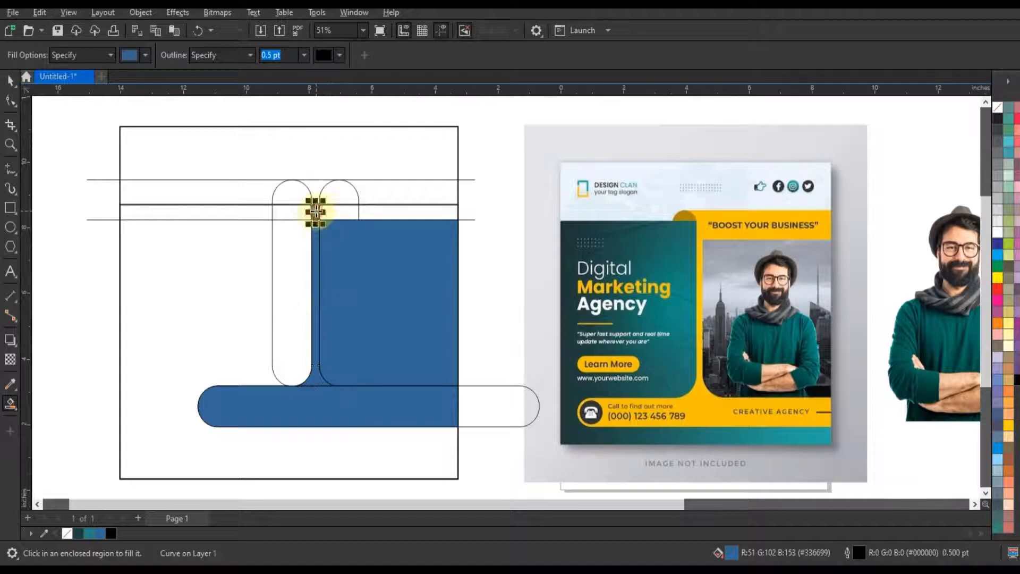
{"action": "left_click", "coordinate": [330, 212]}
{"action": "left_click", "coordinate": [402, 211]}
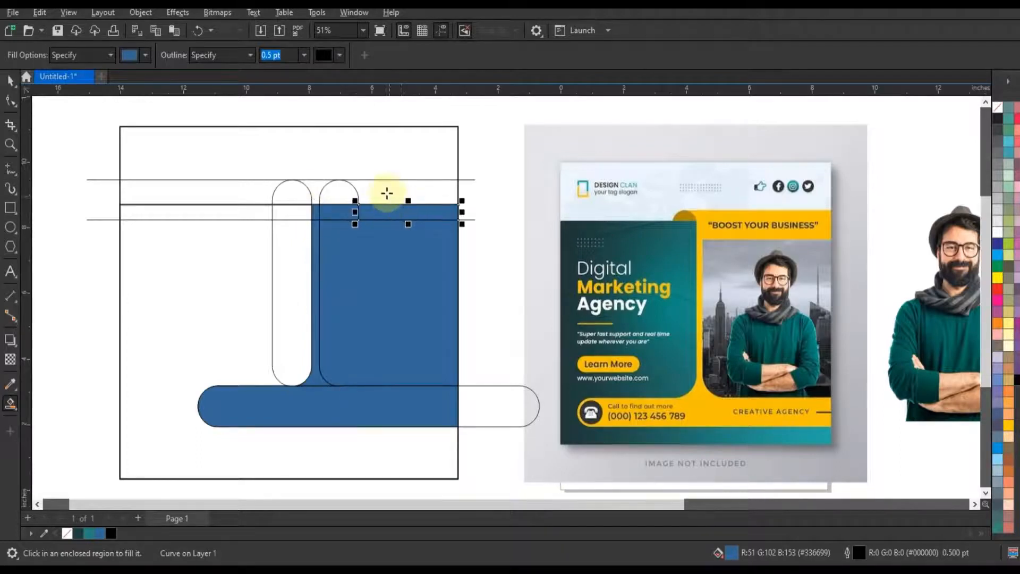
{"action": "left_click", "coordinate": [387, 192]}
{"action": "left_click", "coordinate": [336, 189]}
{"action": "left_click", "coordinate": [313, 187]}
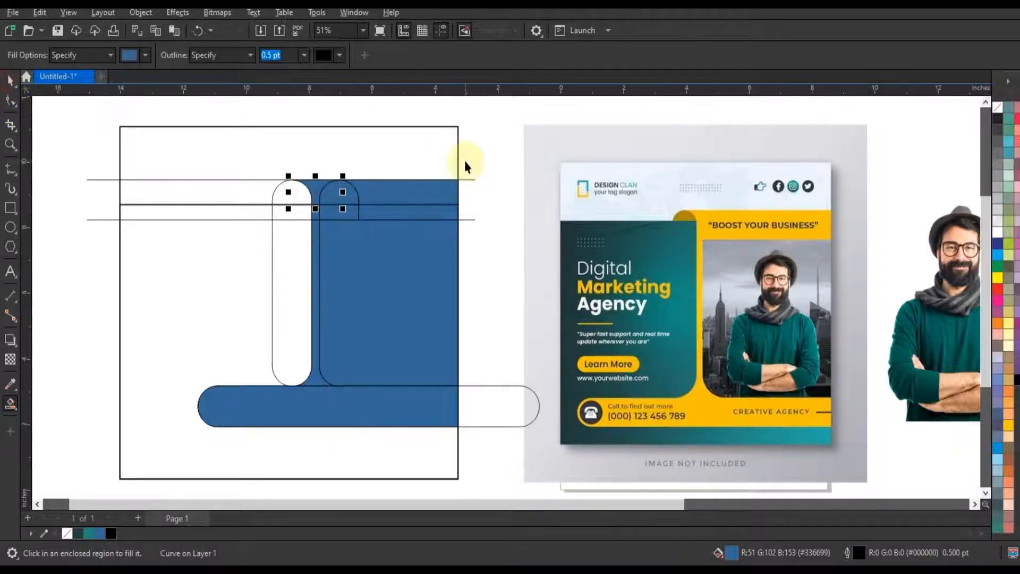
Weld the newly filled areas into one continuous ribbon shape and color it golden yellow (C0 M20 Y100 K0)
{"action": "key", "text": "space"}
{"action": "left_click_drag", "start_coordinate": [465, 161], "coordinate": [284, 255]}
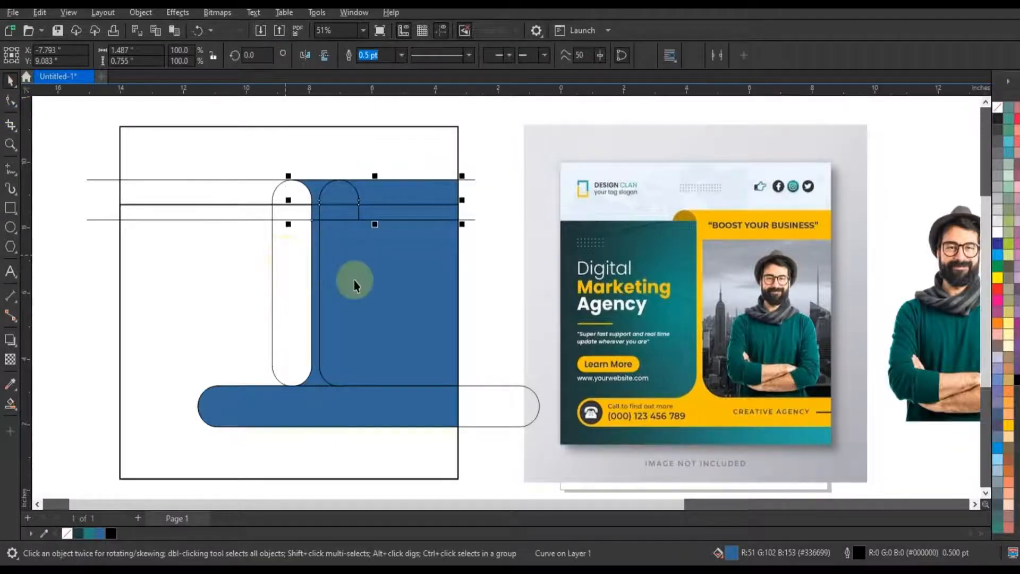
{"action": "left_click", "coordinate": [317, 263], "text": "shift"}
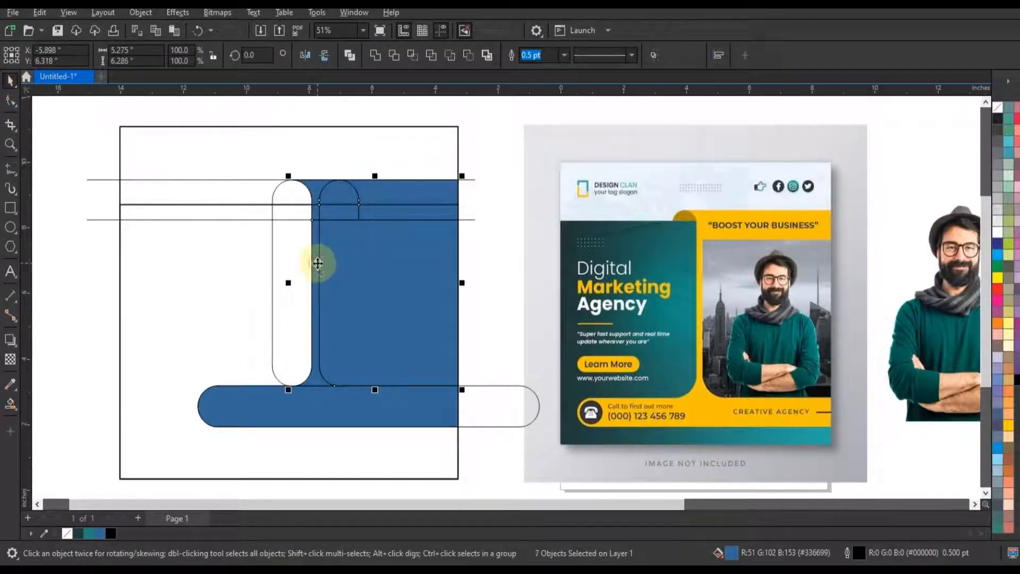
{"action": "left_click", "coordinate": [374, 55]}
{"action": "left_click", "coordinate": [325, 400], "text": "shift"}
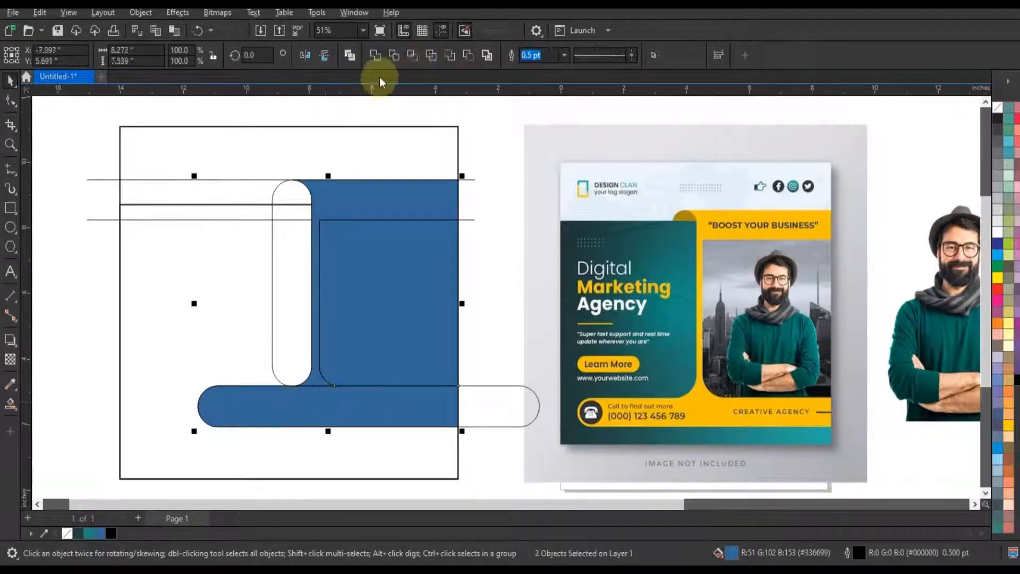
{"action": "left_click", "coordinate": [381, 56]}
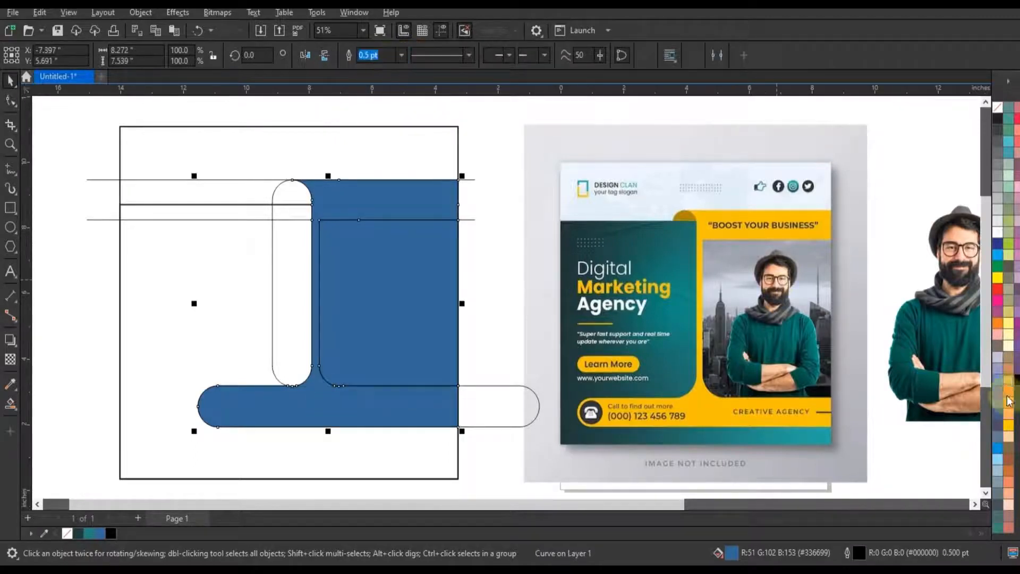
{"action": "left_click", "coordinate": [1007, 427]}
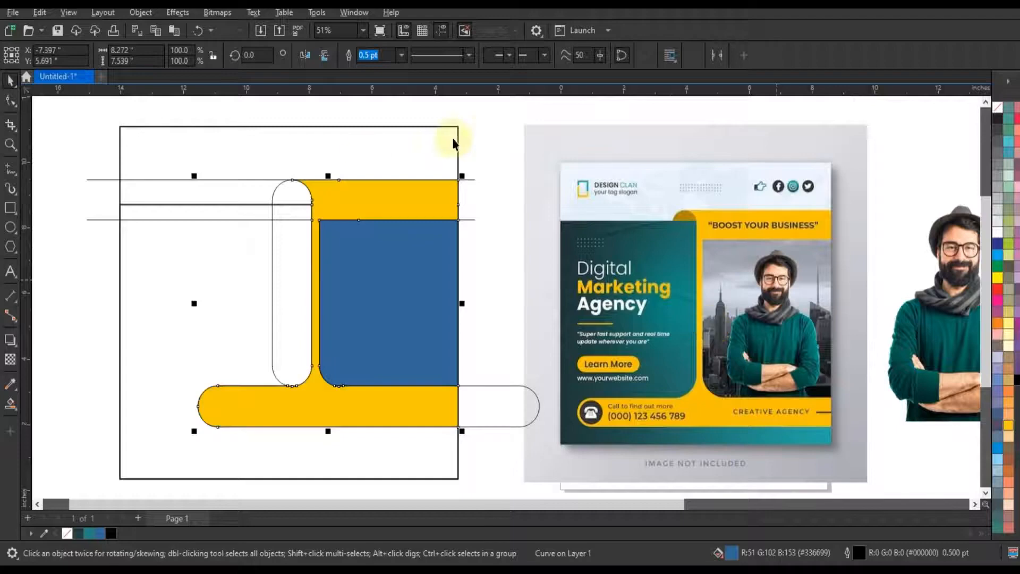
{"action": "left_click", "coordinate": [482, 135]}
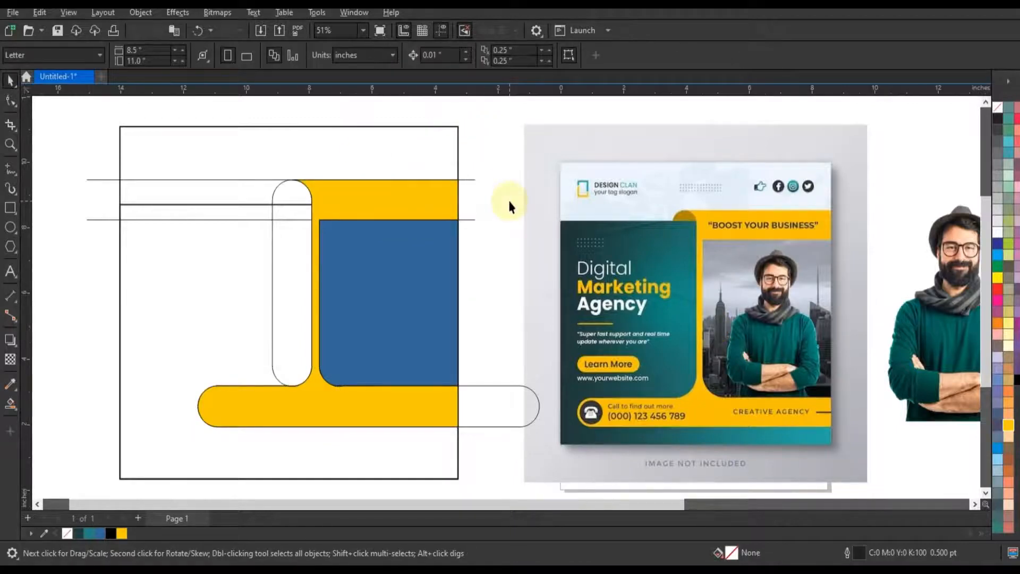
Smart-fill the rounded top of the remaining vertical pill above the horizontal line as a separate fold shape
{"action": "left_click", "coordinate": [10, 404]}
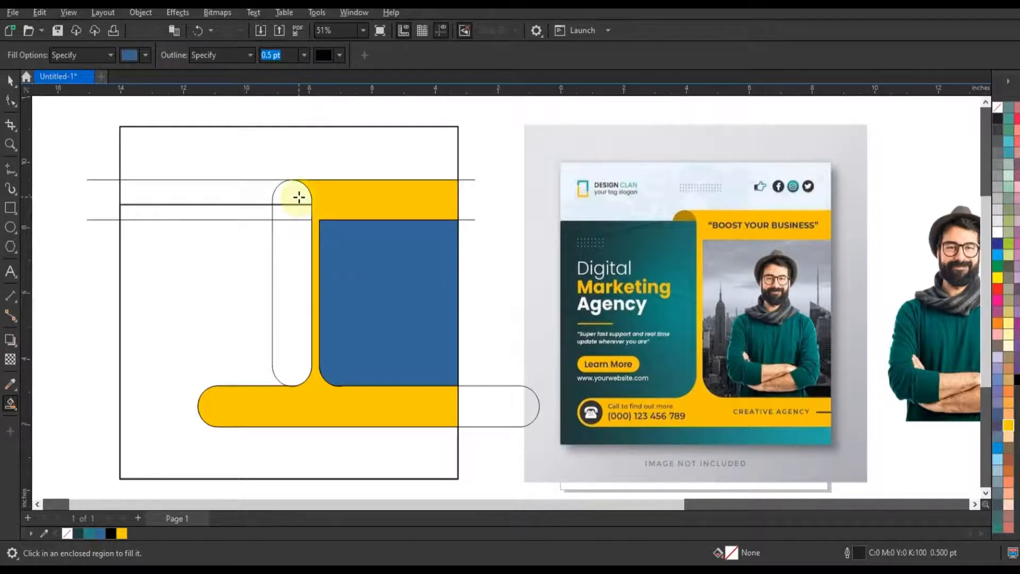
{"action": "left_click", "coordinate": [299, 197]}
{"action": "left_click", "coordinate": [10, 80]}
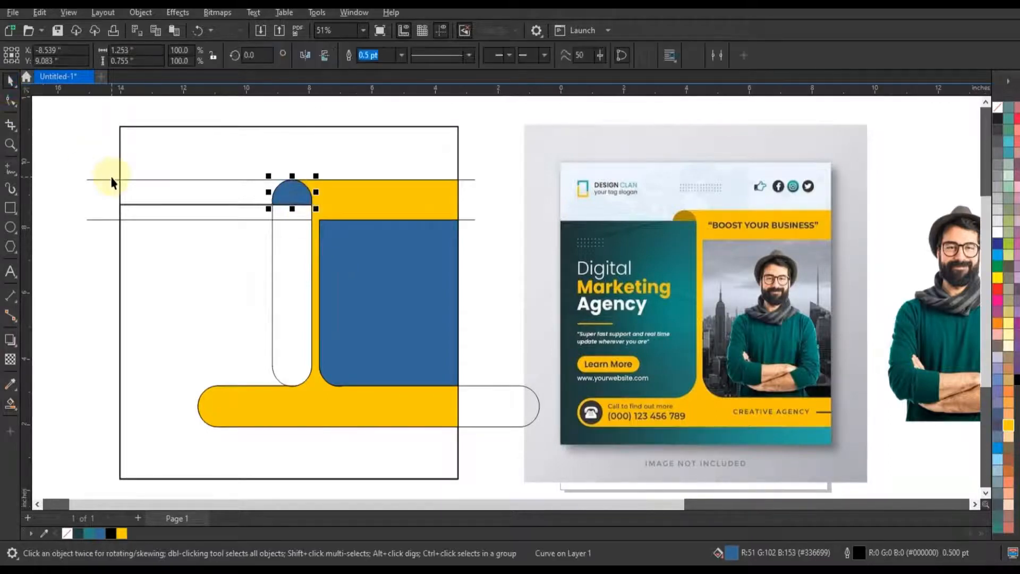
{"action": "left_click", "coordinate": [110, 186]}
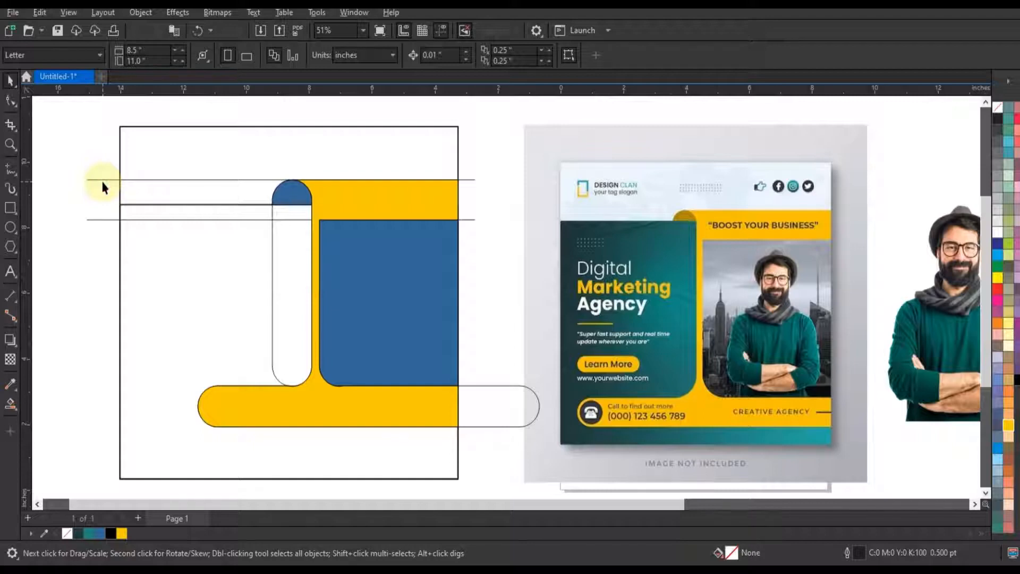
Delete the two horizontal guide lines extending past the square and the leftover vertical pill outline
{"action": "left_click", "coordinate": [101, 179]}
{"action": "key", "text": "Delete"}
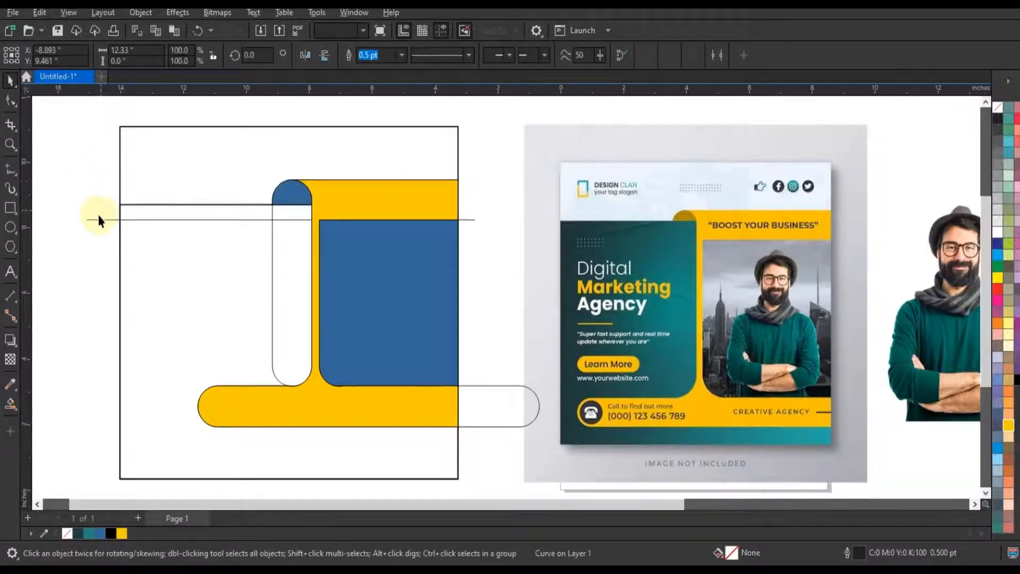
{"action": "left_click", "coordinate": [106, 219]}
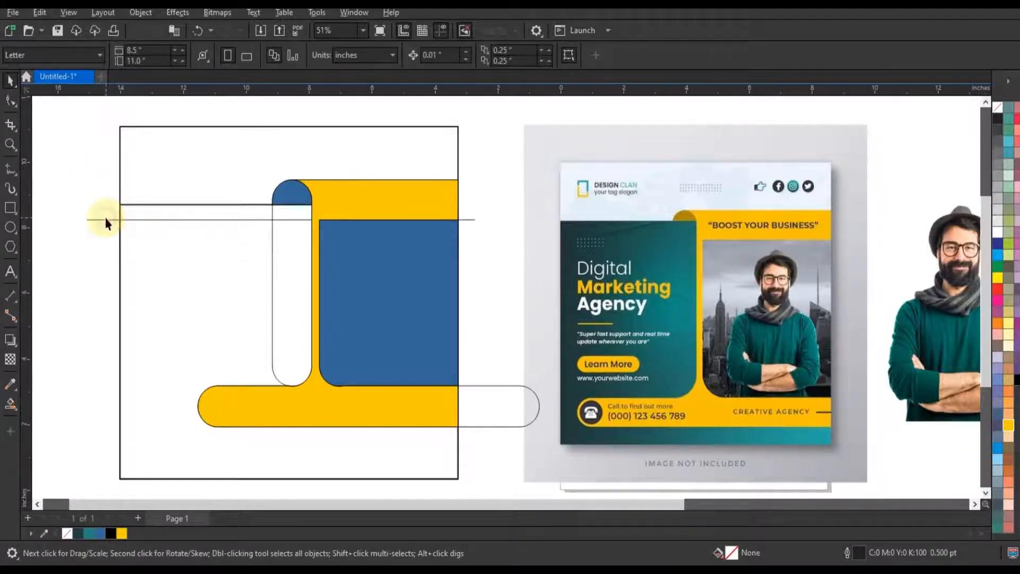
{"action": "key", "text": "Delete"}
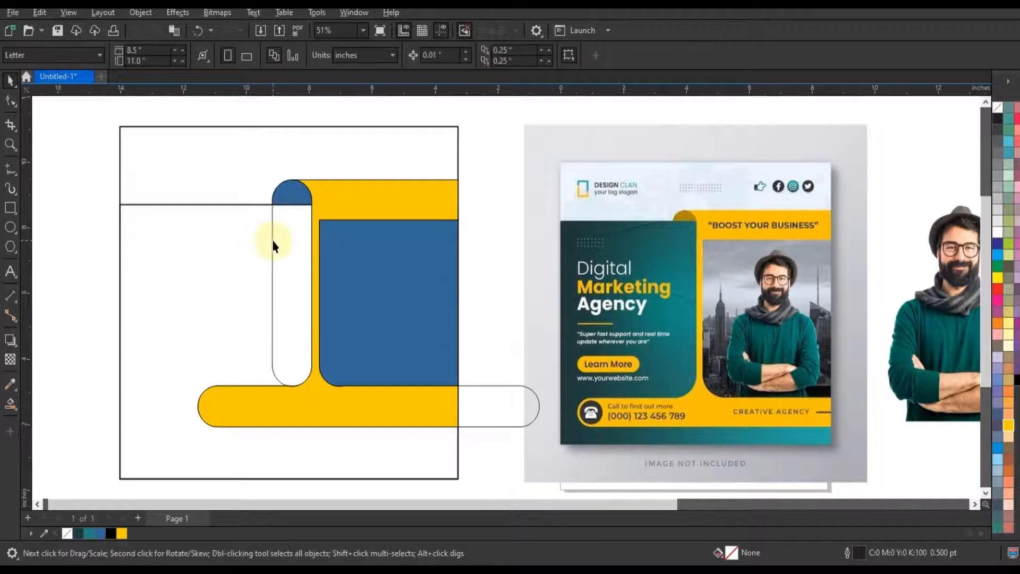
{"action": "left_click", "coordinate": [273, 240]}
{"action": "key", "text": "Delete"}
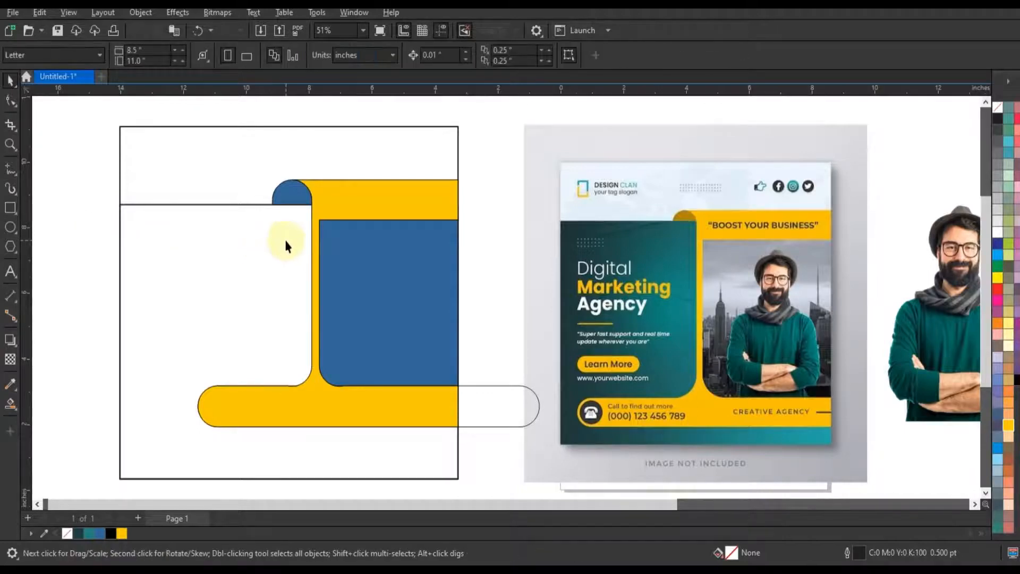
Smart-fill the background region around the yellow ribbon below the header line and color it dark teal
{"action": "left_click", "coordinate": [10, 403]}
{"action": "left_click", "coordinate": [230, 300]}
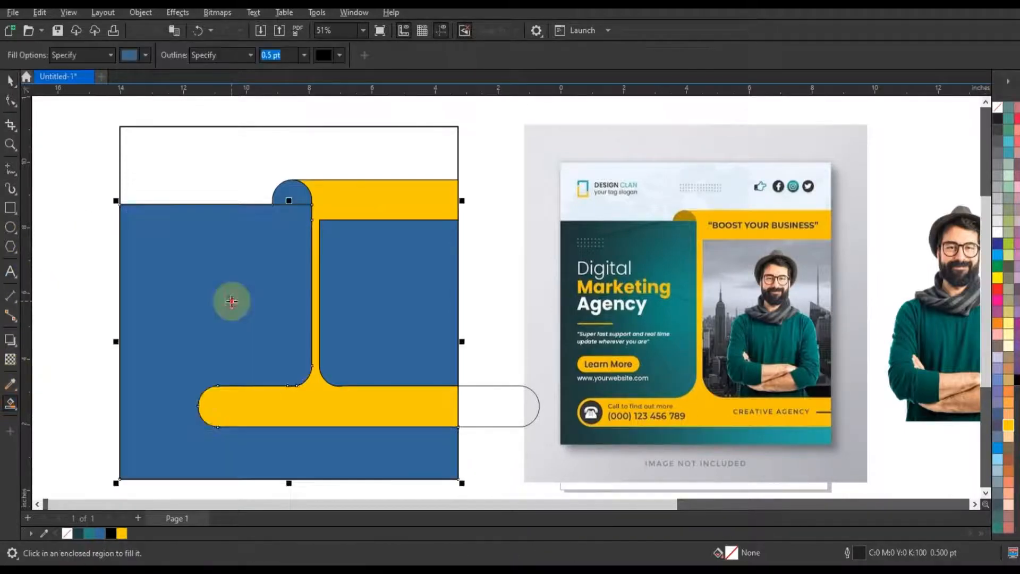
{"action": "left_click", "coordinate": [10, 80]}
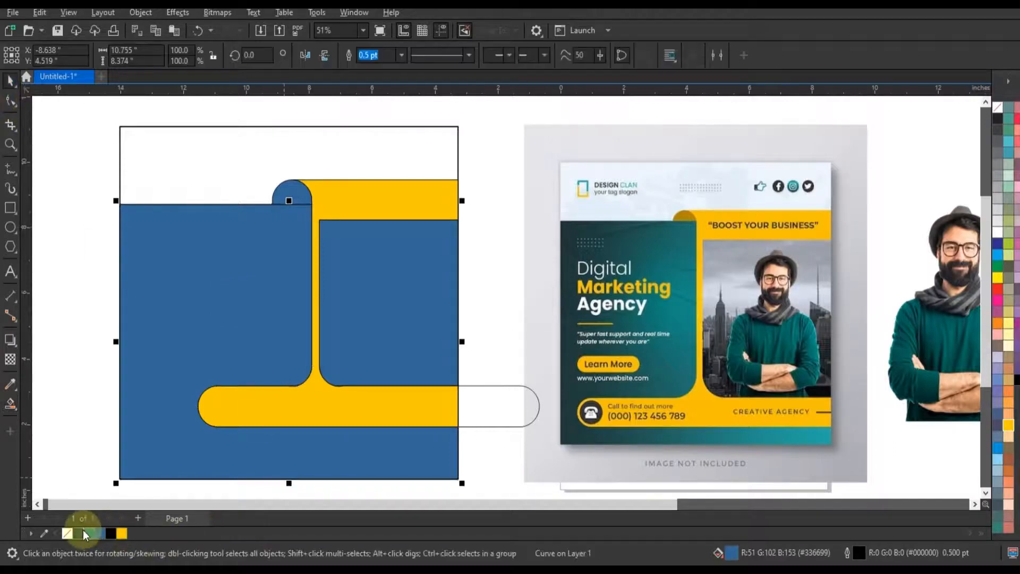
{"action": "left_click", "coordinate": [79, 532]}
Delete the leftover horizontal pill outline and color the rounded fold shape orange by mixing yellow with some red
{"action": "left_click", "coordinate": [519, 393]}
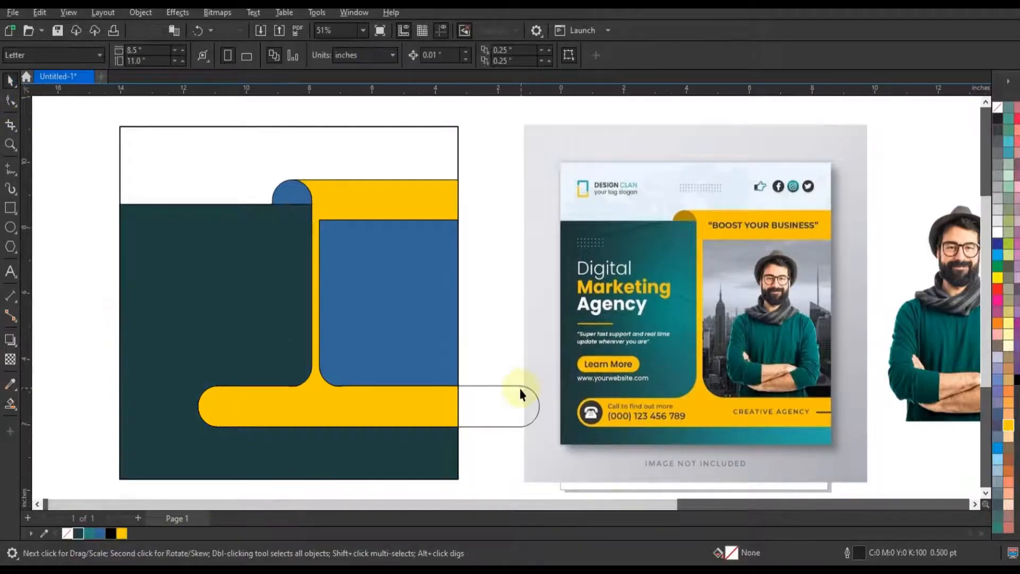
{"action": "left_click", "coordinate": [287, 197]}
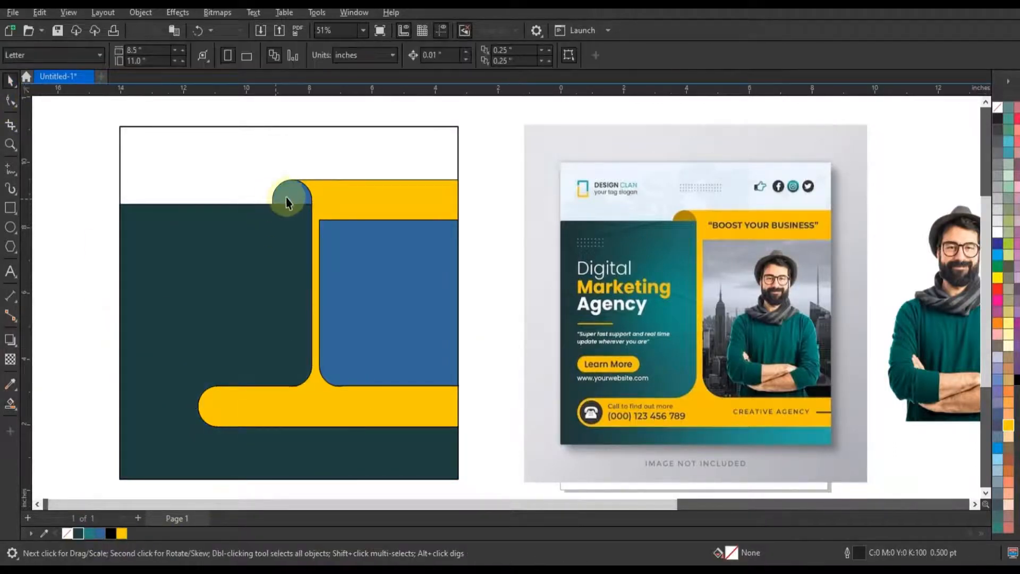
{"action": "left_click", "coordinate": [1007, 425]}
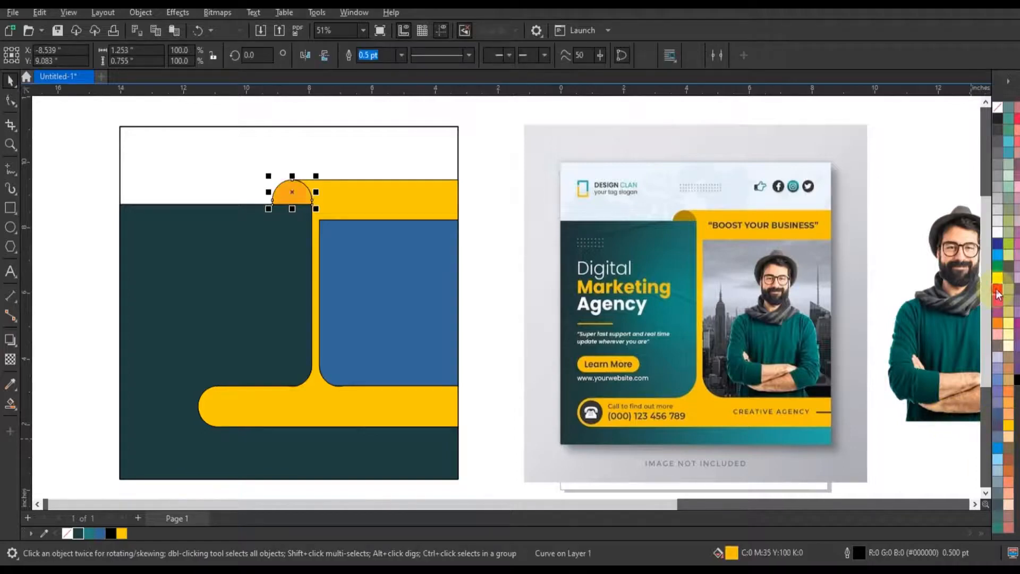
{"action": "left_click", "coordinate": [998, 292]}
{"action": "left_click", "coordinate": [500, 274]}
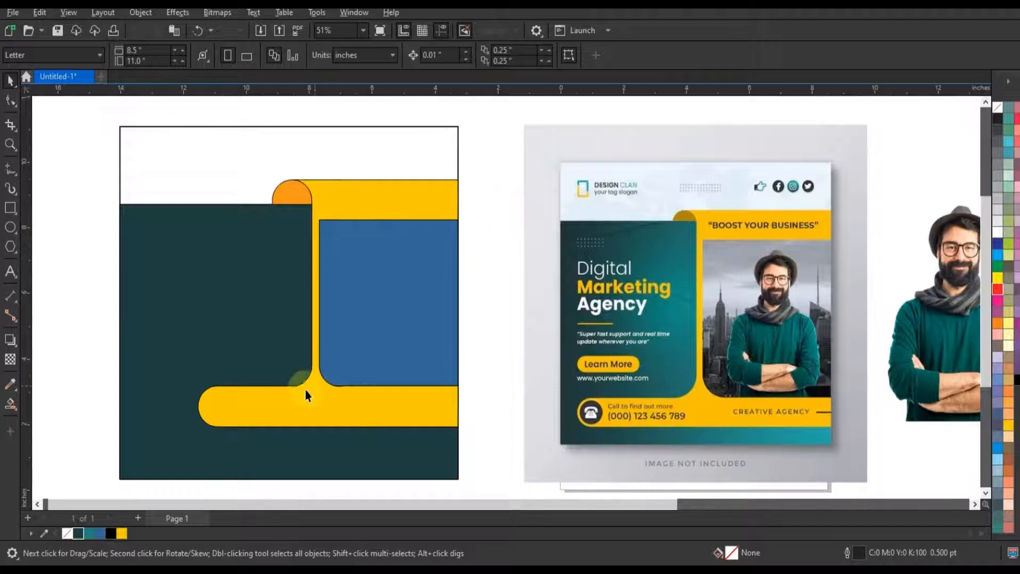
Give the dark background shape a linear fountain fill running from dark teal to lighter teal toward the photo frame
{"action": "left_click", "coordinate": [244, 353]}
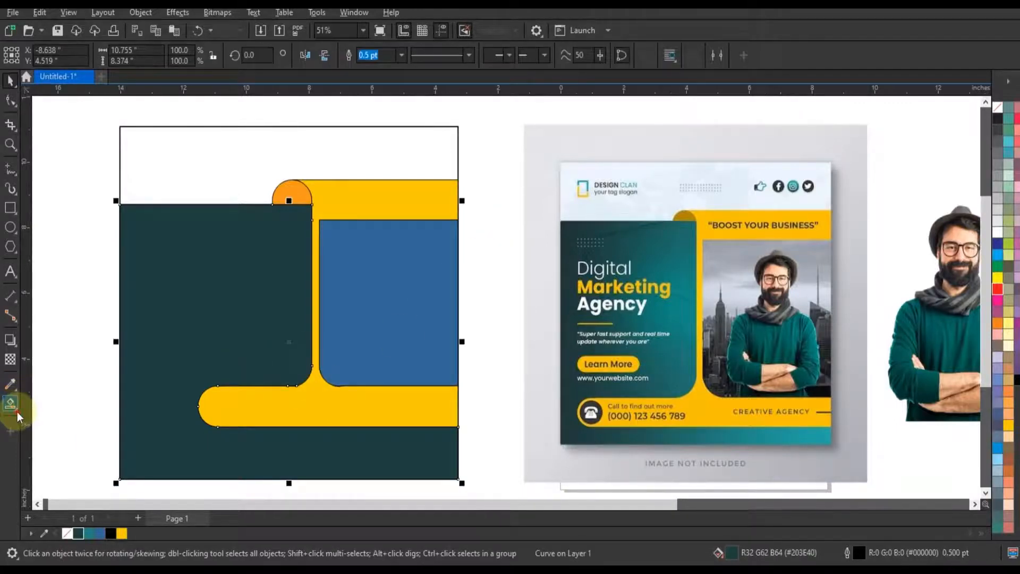
{"action": "left_click", "coordinate": [17, 412]}
{"action": "left_click", "coordinate": [44, 404]}
{"action": "mouse_move", "coordinate": [168, 399]}
{"action": "left_mouse_down"}
{"action": "mouse_move", "coordinate": [333, 355]}
{"action": "mouse_move", "coordinate": [166, 398]}
{"action": "mouse_move", "coordinate": [165, 381]}
{"action": "left_mouse_up"}
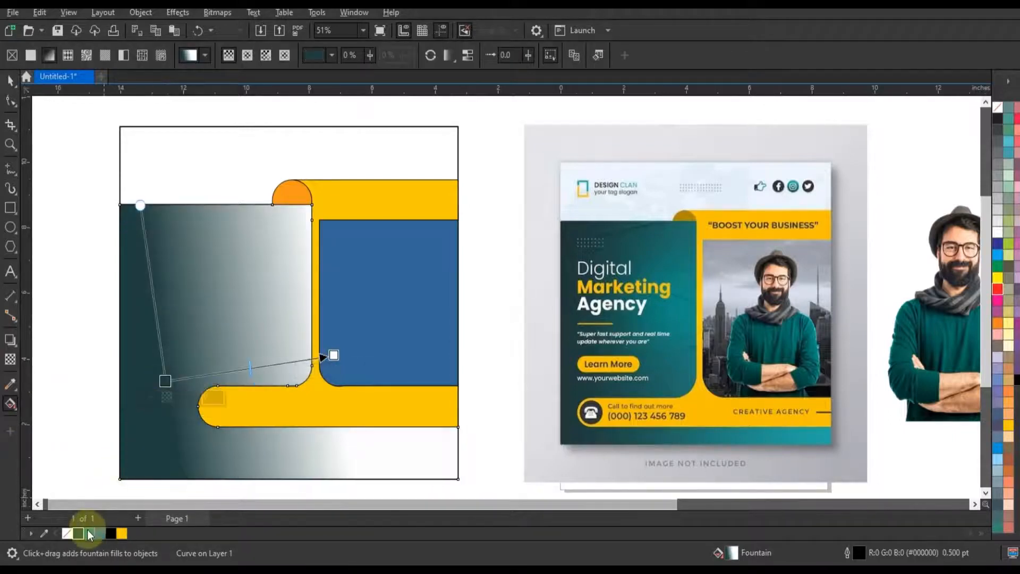
{"action": "left_click", "coordinate": [333, 355]}
{"action": "left_click_drag", "start_coordinate": [333, 357], "coordinate": [334, 356]}
{"action": "left_click_drag", "start_coordinate": [333, 355], "coordinate": [359, 344]}
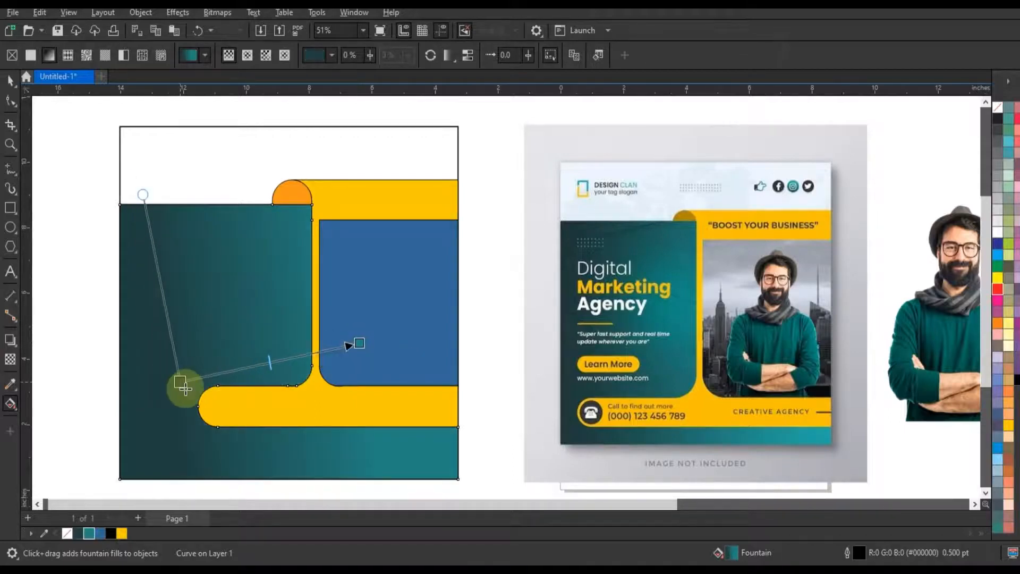
Remove the outline from the teal gradient background shape
{"action": "left_click", "coordinate": [11, 79]}
{"action": "left_click", "coordinate": [273, 282]}
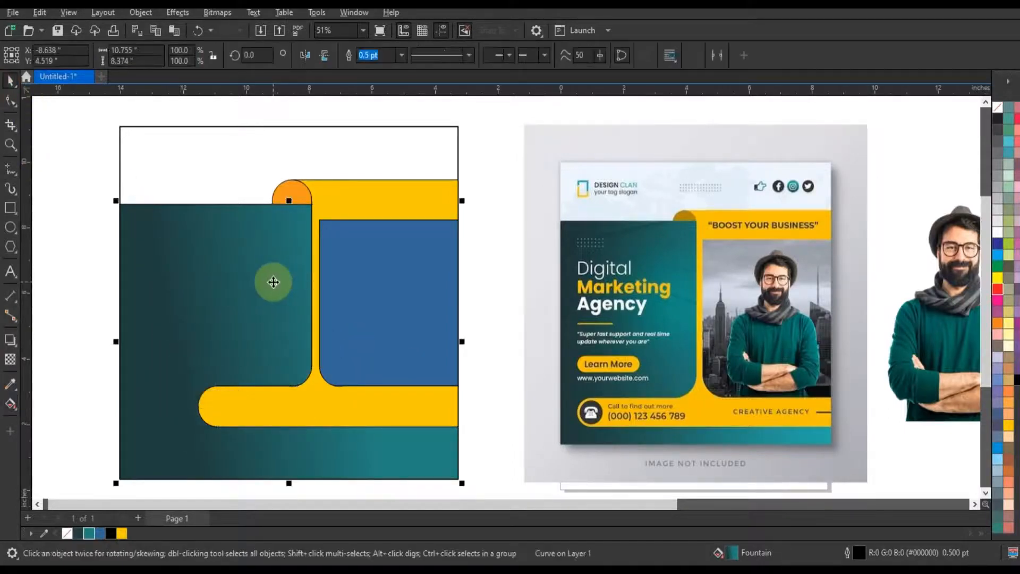
{"action": "right_click", "coordinate": [997, 106]}
{"action": "left_click", "coordinate": [976, 120]}
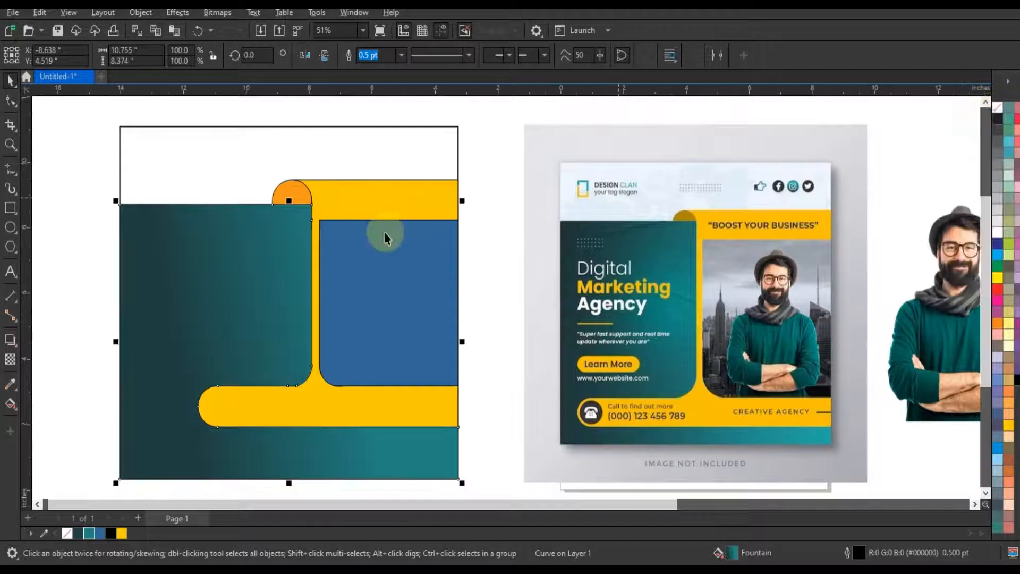
Apply a Bump Map effect to the teal background using the crumpled-paper texture with Stretch To Fit scaling
{"action": "key", "text": "shift+F2"}
{"action": "left_click", "coordinate": [192, 13]}
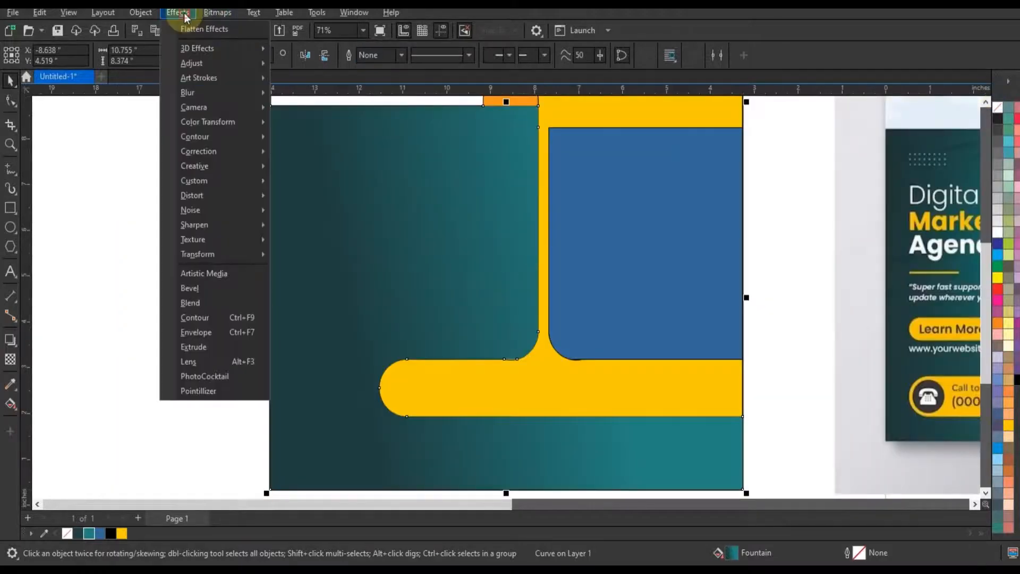
{"action": "mouse_move", "coordinate": [238, 182]}
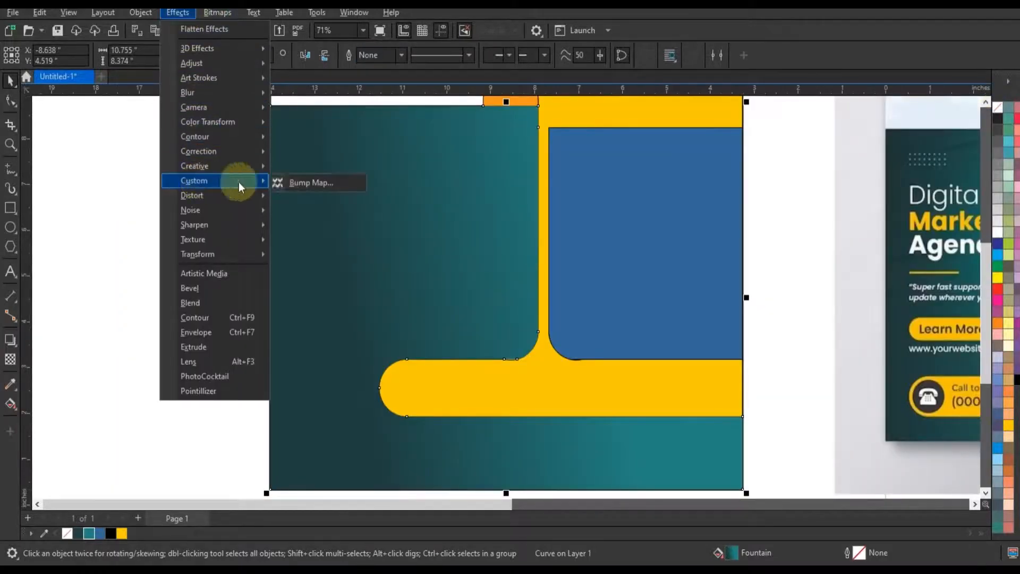
{"action": "left_click", "coordinate": [298, 183]}
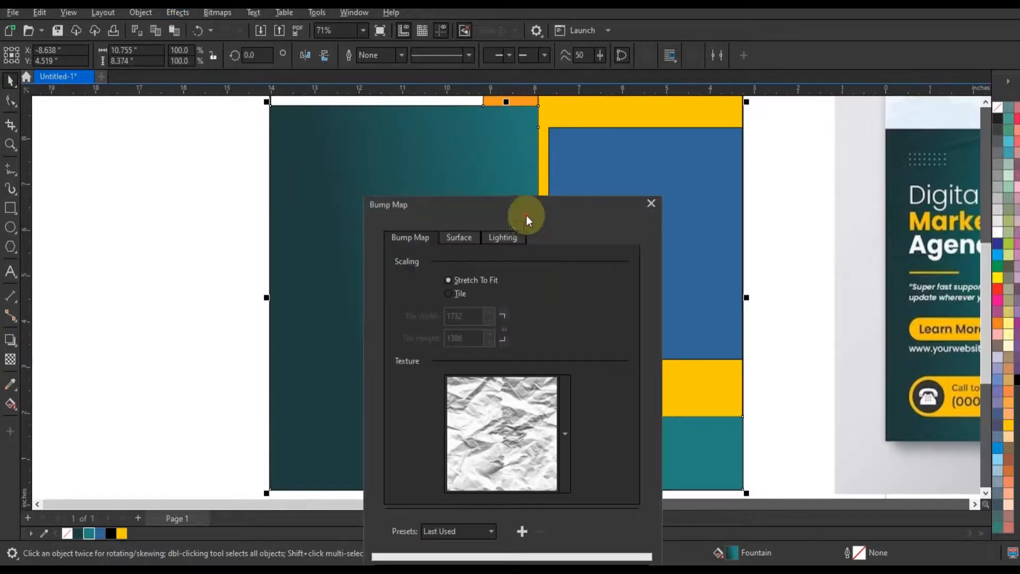
{"action": "left_click_drag", "start_coordinate": [526, 215], "coordinate": [773, 172]}
{"action": "left_click", "coordinate": [743, 393]}
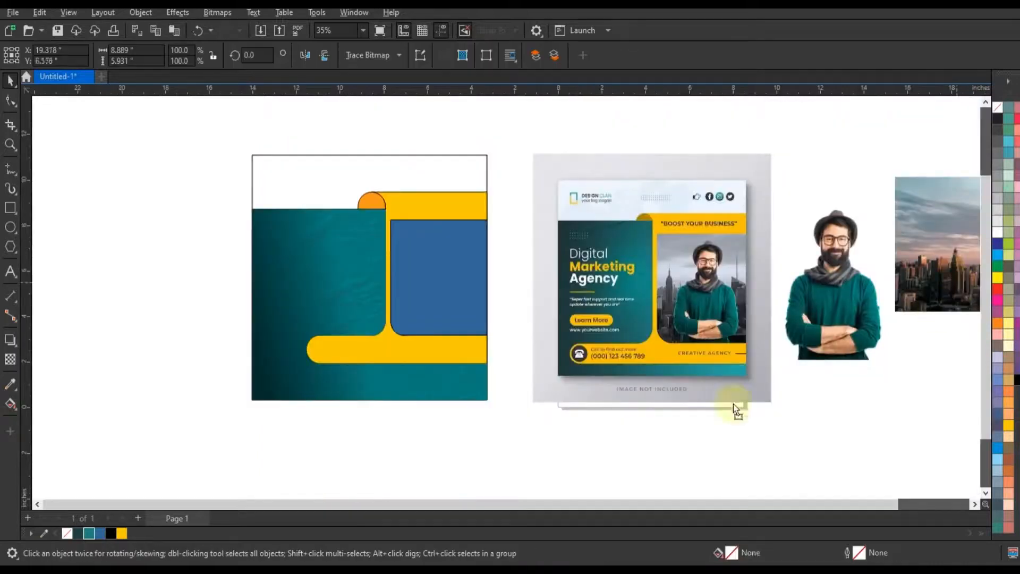
Move the city skyline photo off the reference design and convert it to an 8-bit grayscale bitmap at 300 dpi
{"action": "left_click_drag", "start_coordinate": [958, 287], "coordinate": [576, 440]}
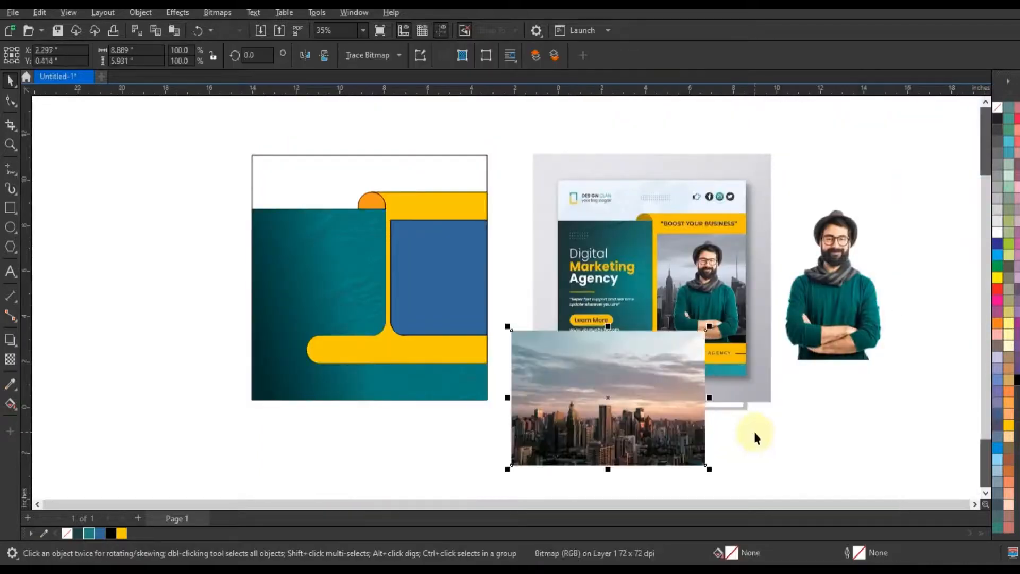
{"action": "left_click", "coordinate": [217, 12]}
{"action": "left_click", "coordinate": [528, 186]}
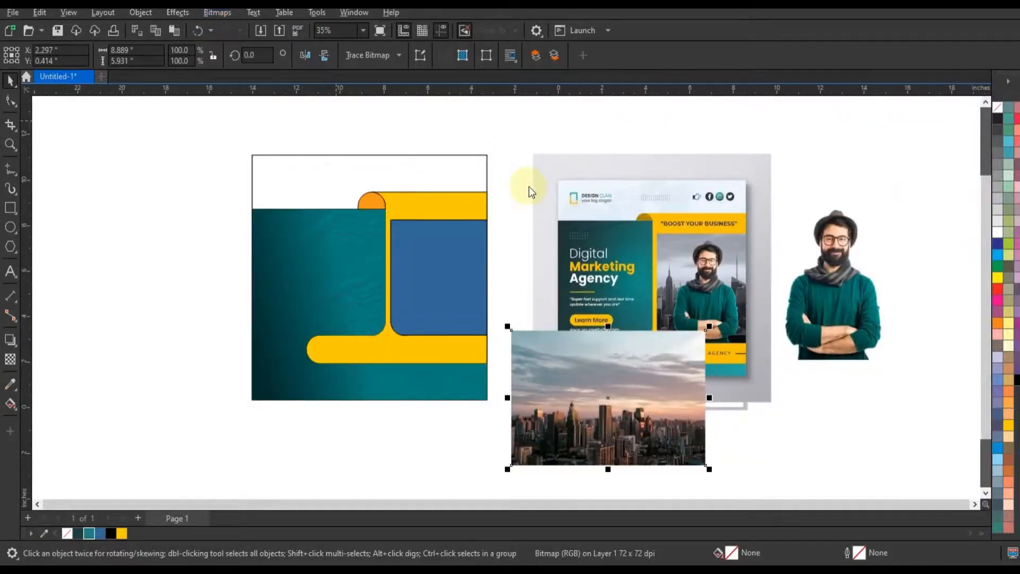
{"action": "left_click", "coordinate": [528, 244]}
{"action": "left_click", "coordinate": [534, 278]}
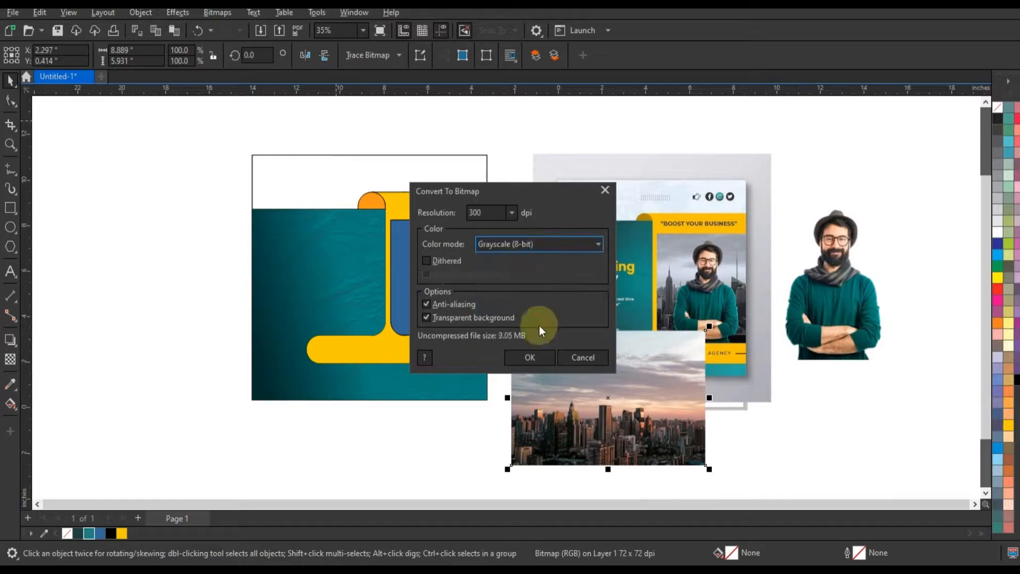
{"action": "left_click", "coordinate": [533, 357]}
PowerClip the grayscale skyline photo inside the blue rounded photo frame
{"action": "right_click", "coordinate": [536, 356]}
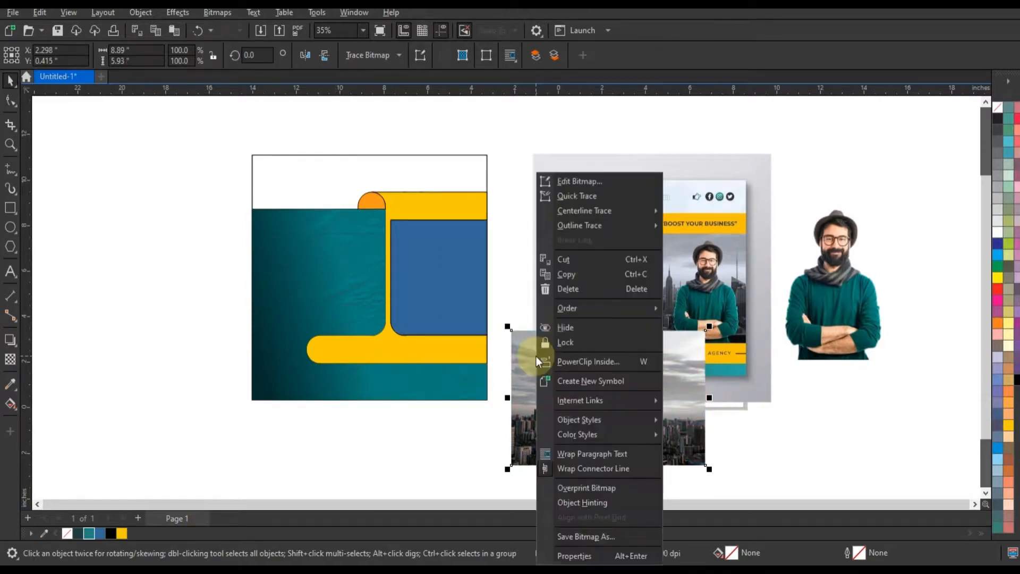
{"action": "left_click", "coordinate": [569, 361]}
{"action": "left_click", "coordinate": [463, 301]}
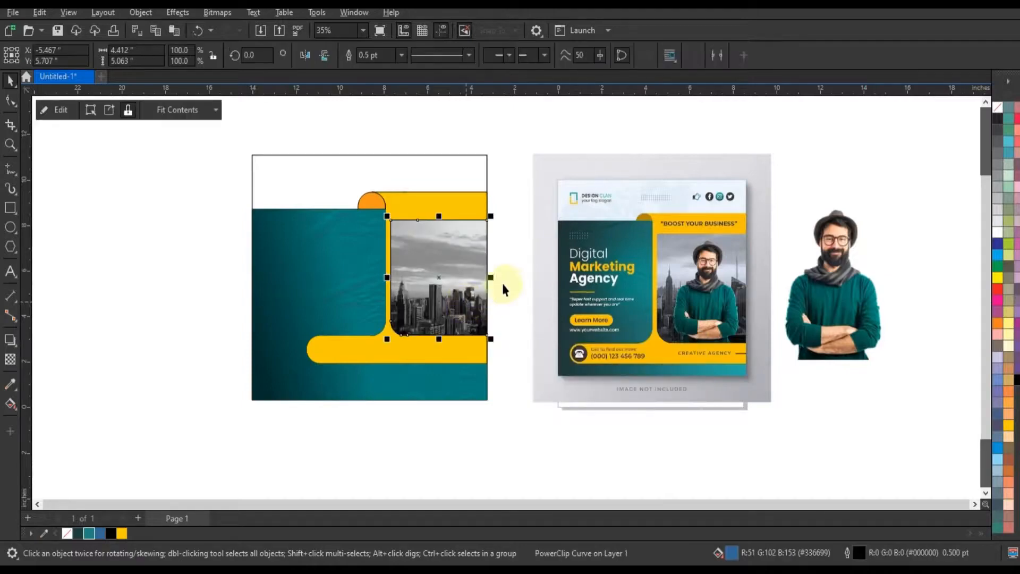
Edit the PowerClip contents to resize and reposition the skyline photo within its frame
{"action": "right_click", "coordinate": [484, 276]}
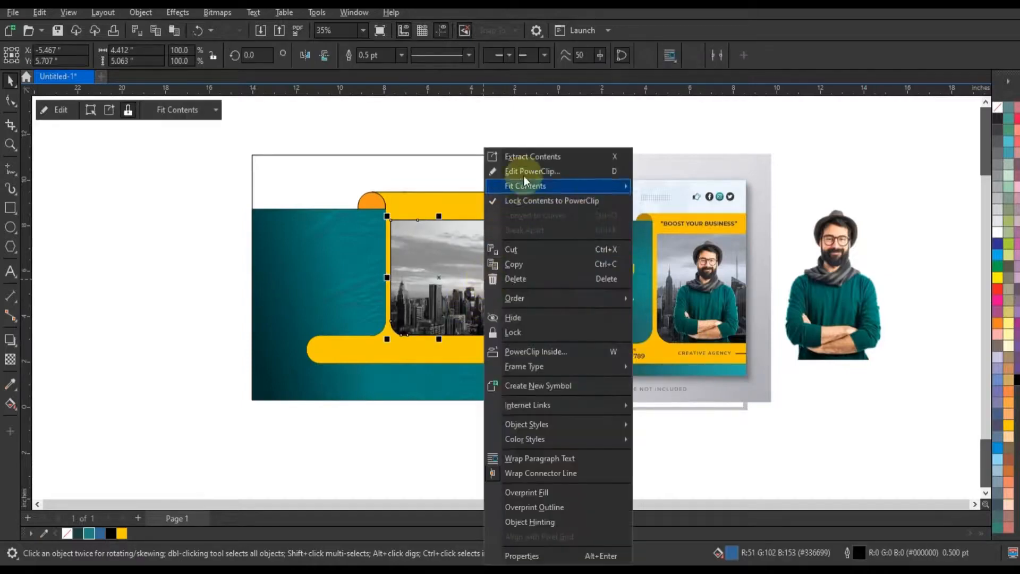
{"action": "left_click", "coordinate": [521, 174]}
{"action": "left_click_drag", "start_coordinate": [538, 210], "coordinate": [595, 168]}
{"action": "left_click_drag", "start_coordinate": [521, 241], "coordinate": [507, 241]}
{"action": "left_click", "coordinate": [554, 149], "text": "ctrl"}
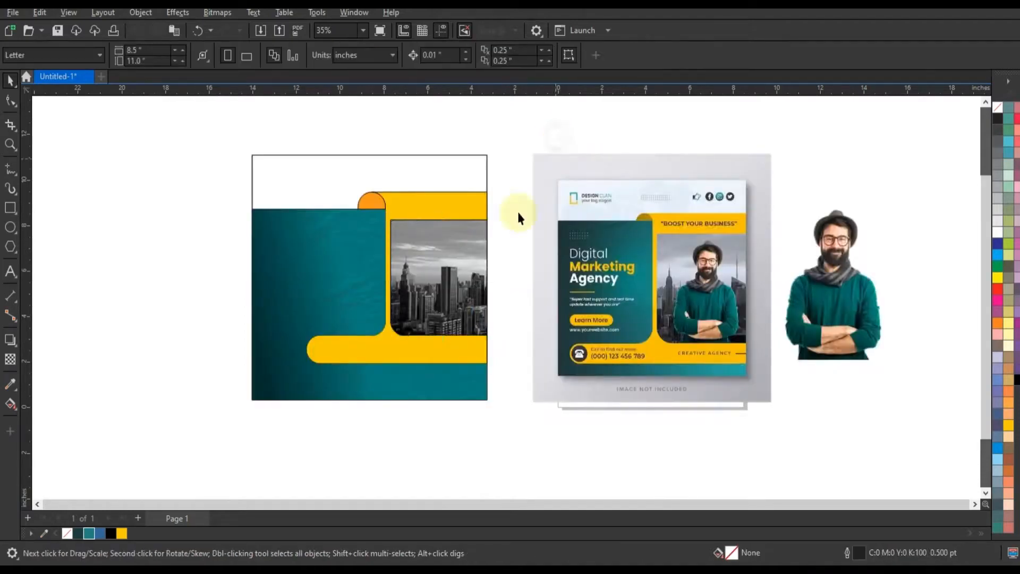
Remove the outline from the skyline photo frame
{"action": "right_click", "coordinate": [997, 108]}
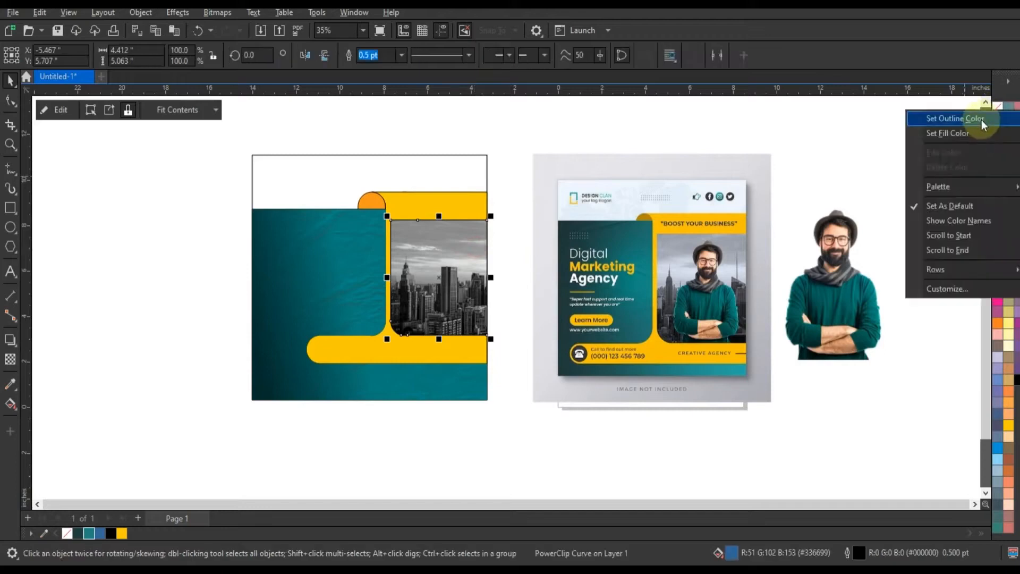
{"action": "left_click", "coordinate": [982, 118]}
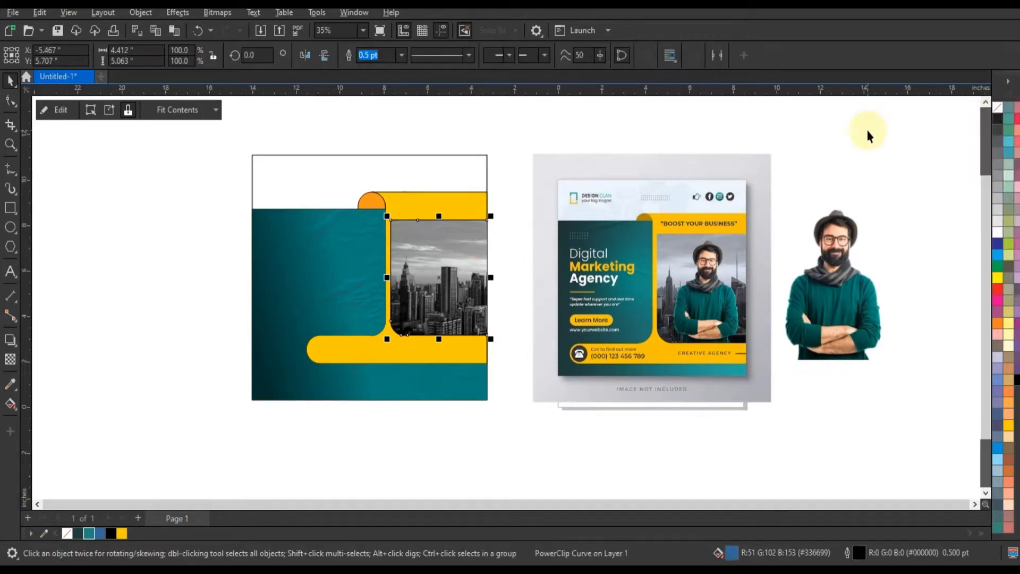
{"action": "left_click", "coordinate": [869, 135]}
Place the cutout photo of the man over the skyline frame and scale it to about 76%
{"action": "left_click_drag", "start_coordinate": [844, 287], "coordinate": [468, 306]}
{"action": "left_click_drag", "start_coordinate": [492, 267], "coordinate": [493, 269]}
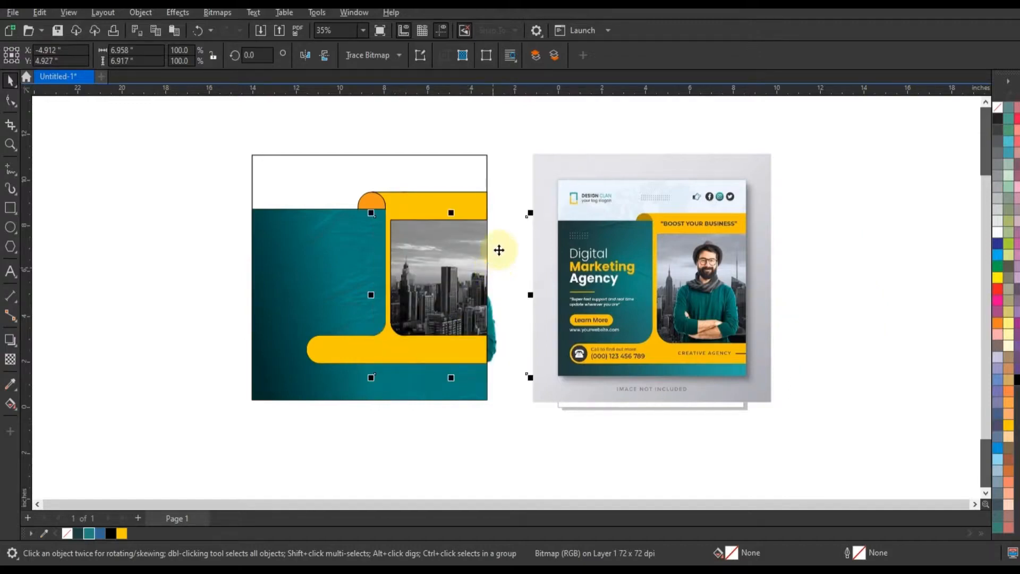
{"action": "left_click_drag", "start_coordinate": [530, 213], "coordinate": [519, 234]}
{"action": "left_click_drag", "start_coordinate": [455, 302], "coordinate": [448, 301]}
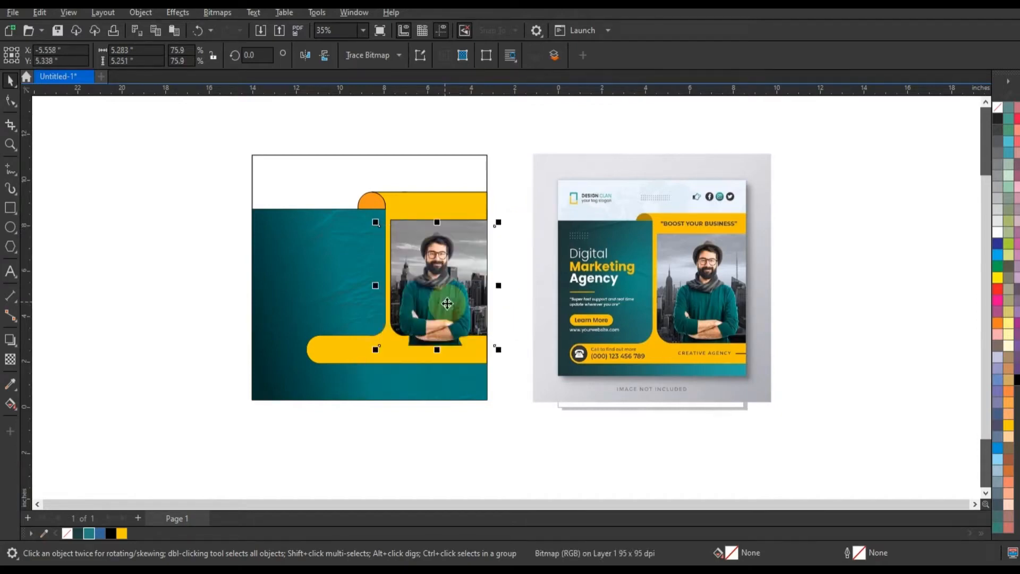
PowerClip the man's cutout photo inside the skyline photo frame instead of the yellow shape
{"action": "left_click", "coordinate": [465, 220]}
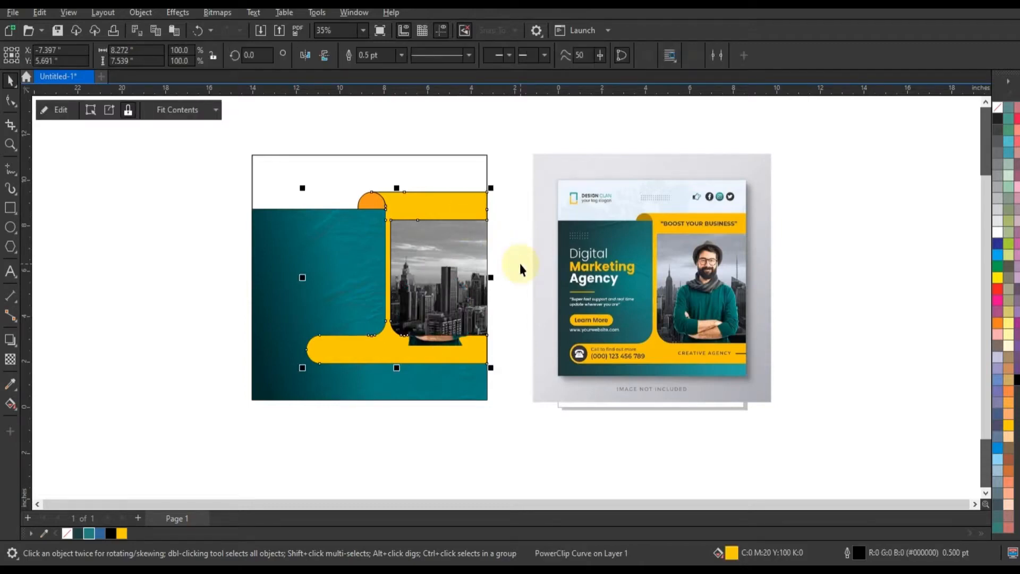
{"action": "key", "text": "ctrl+z"}
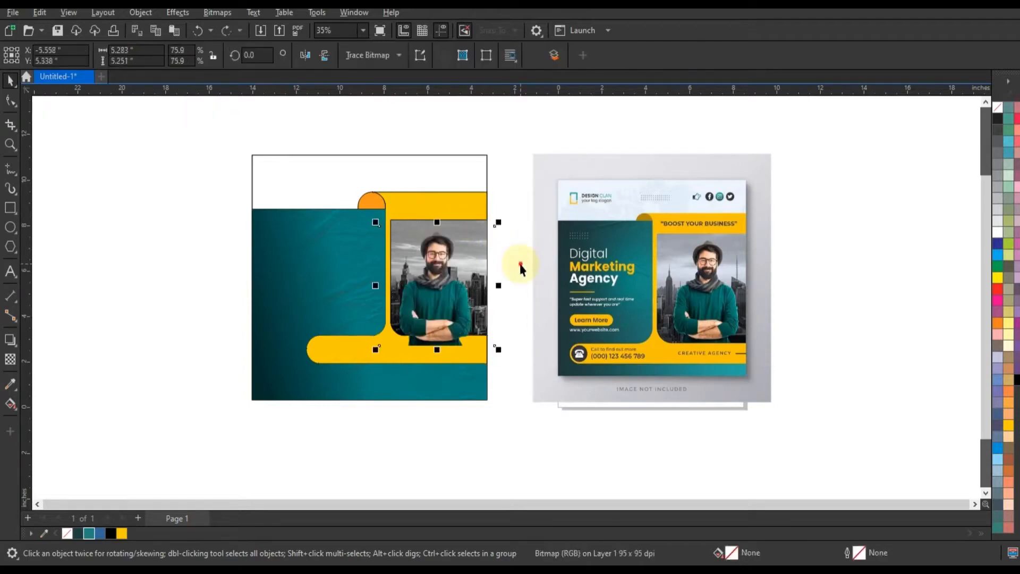
{"action": "left_click", "coordinate": [511, 265]}
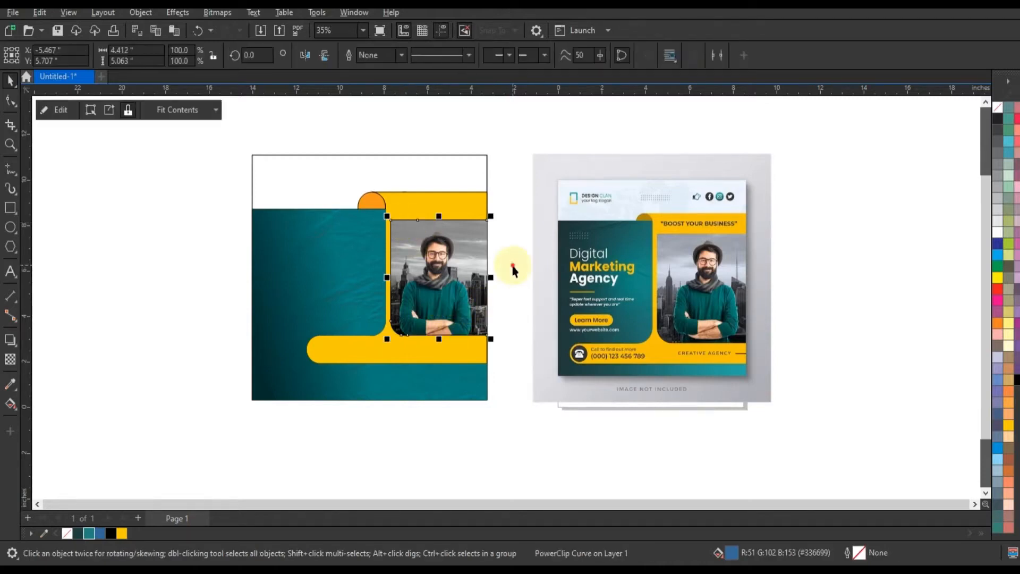
Remove the outlines from all the teal, yellow, orange and photo shapes of the layout
{"action": "left_click_drag", "start_coordinate": [514, 211], "coordinate": [380, 342]}
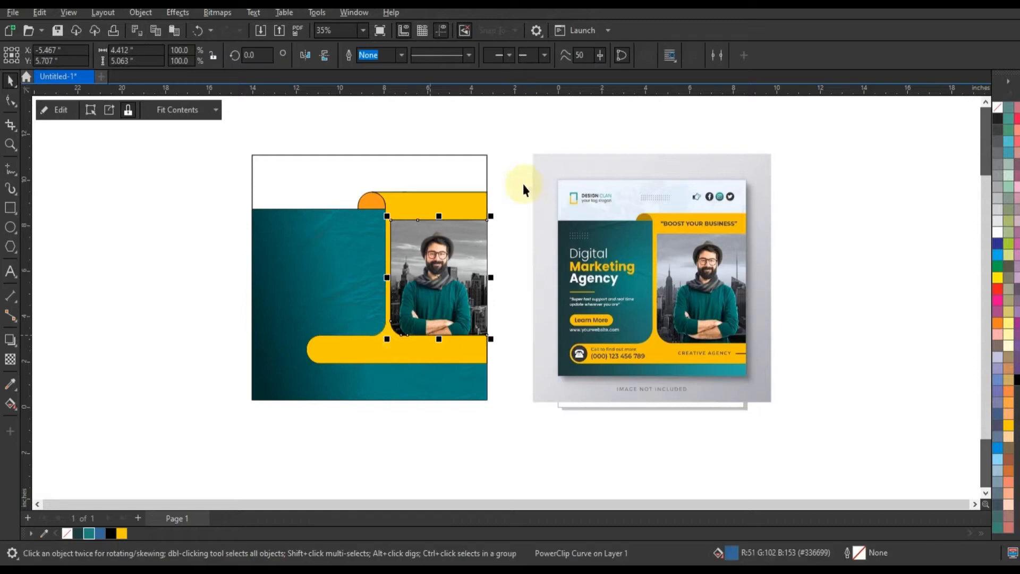
{"action": "left_click_drag", "start_coordinate": [523, 184], "coordinate": [231, 407]}
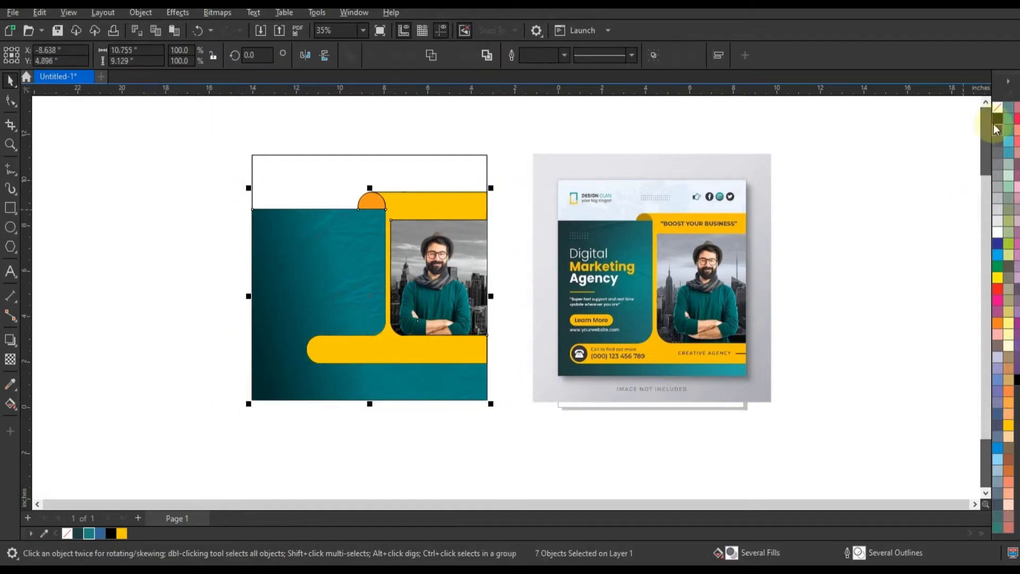
{"action": "right_click", "coordinate": [997, 109]}
{"action": "left_click", "coordinate": [979, 123]}
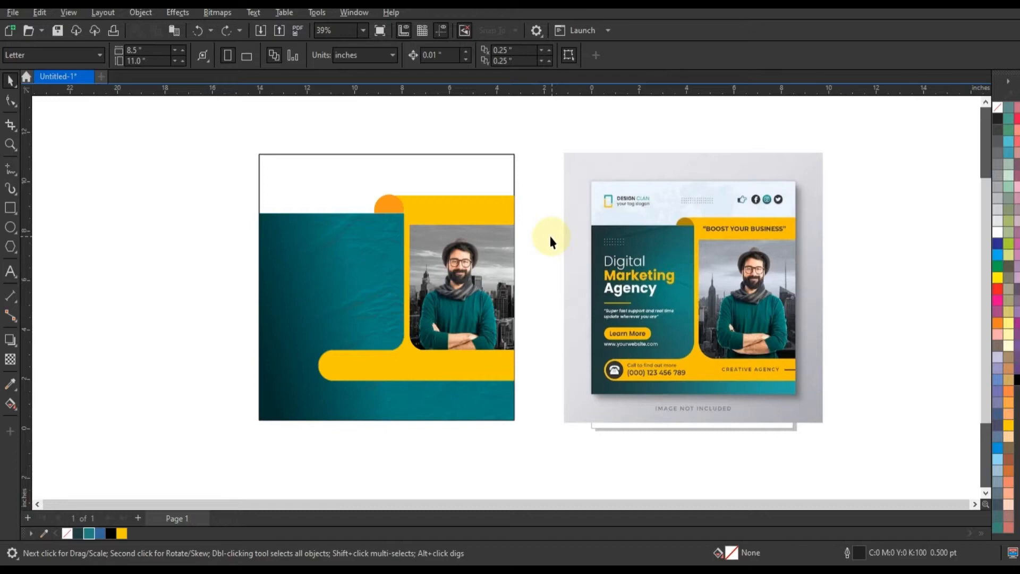
{"action": "key", "text": "ctrl+z"}
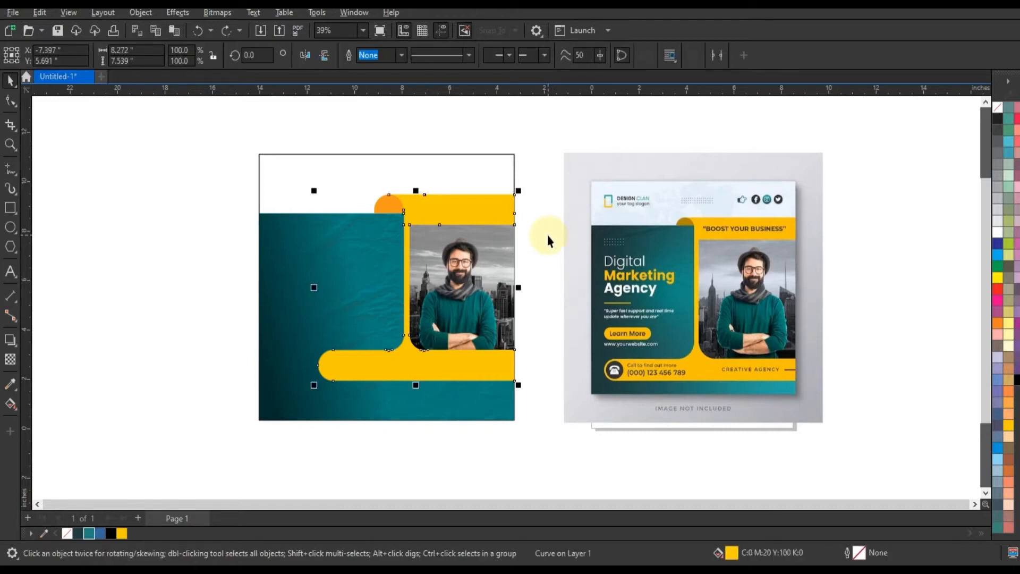
{"action": "left_click", "coordinate": [548, 234]}
PowerClip all the layout shapes and photos inside the square post frame
{"action": "left_click_drag", "start_coordinate": [536, 186], "coordinate": [216, 427]}
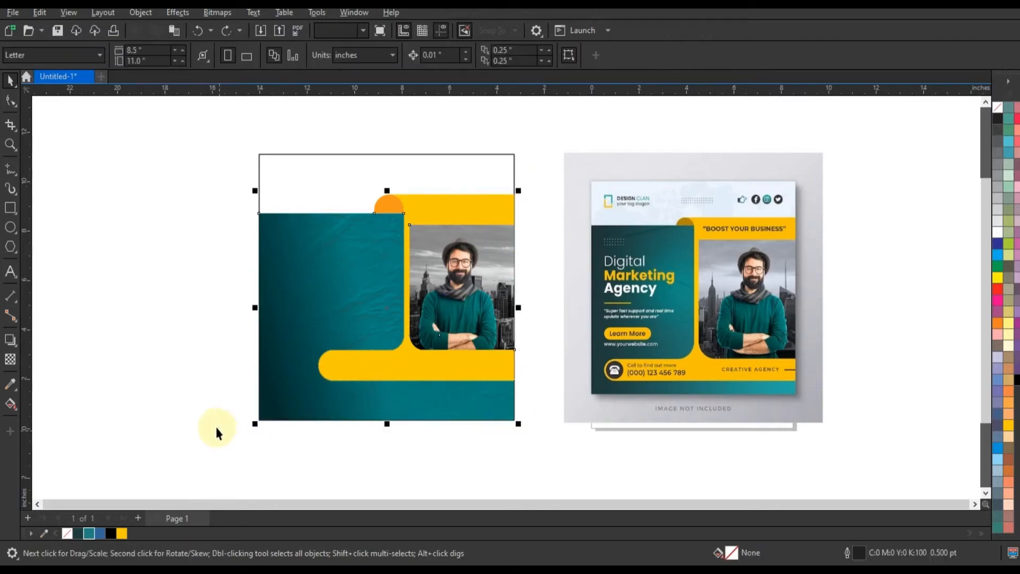
{"action": "left_click", "coordinate": [333, 170]}
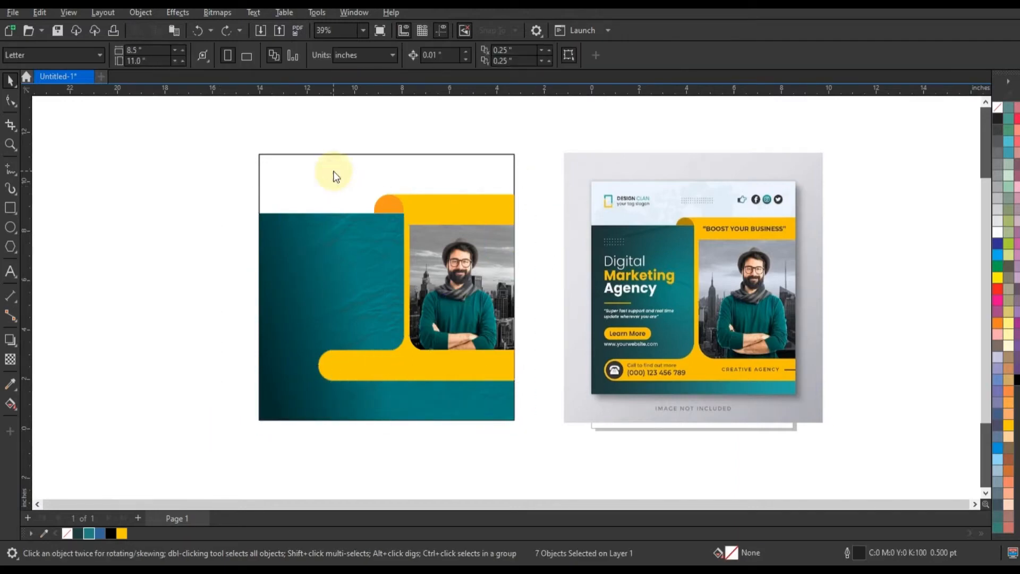
{"action": "left_click", "coordinate": [536, 229]}
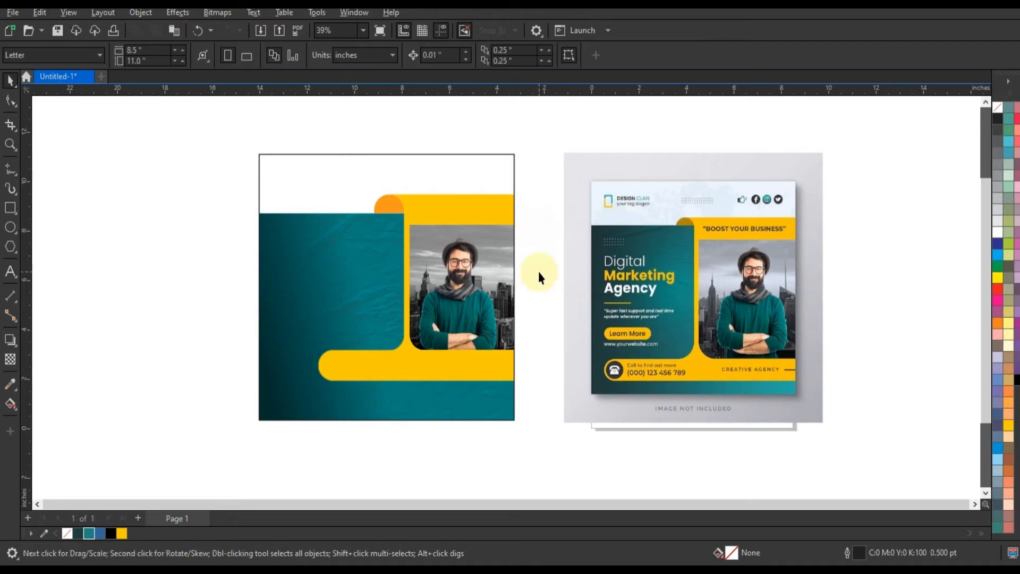
{"action": "left_click", "coordinate": [10, 144]}
{"action": "left_click_drag", "start_coordinate": [249, 151], "coordinate": [524, 429]}
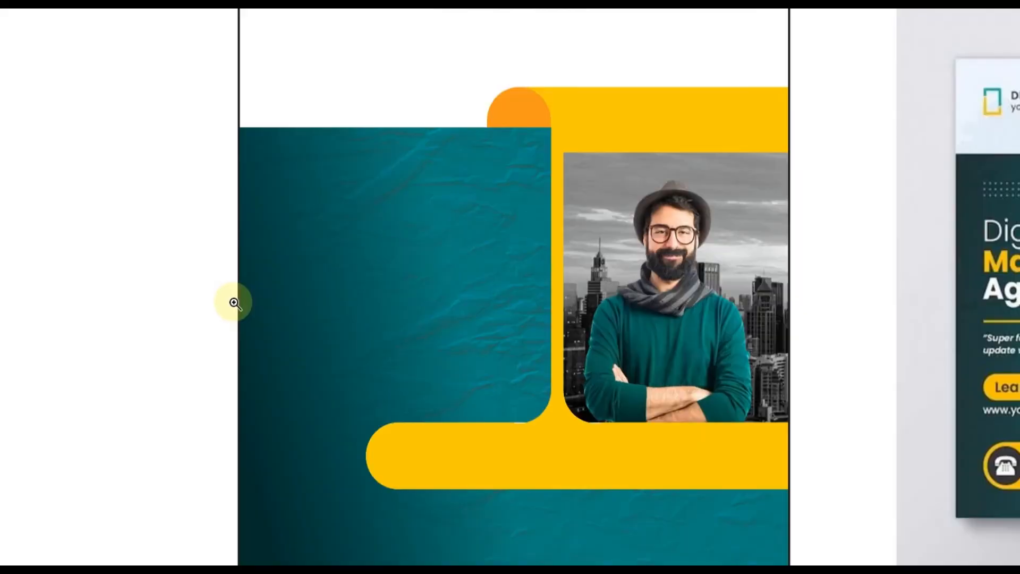